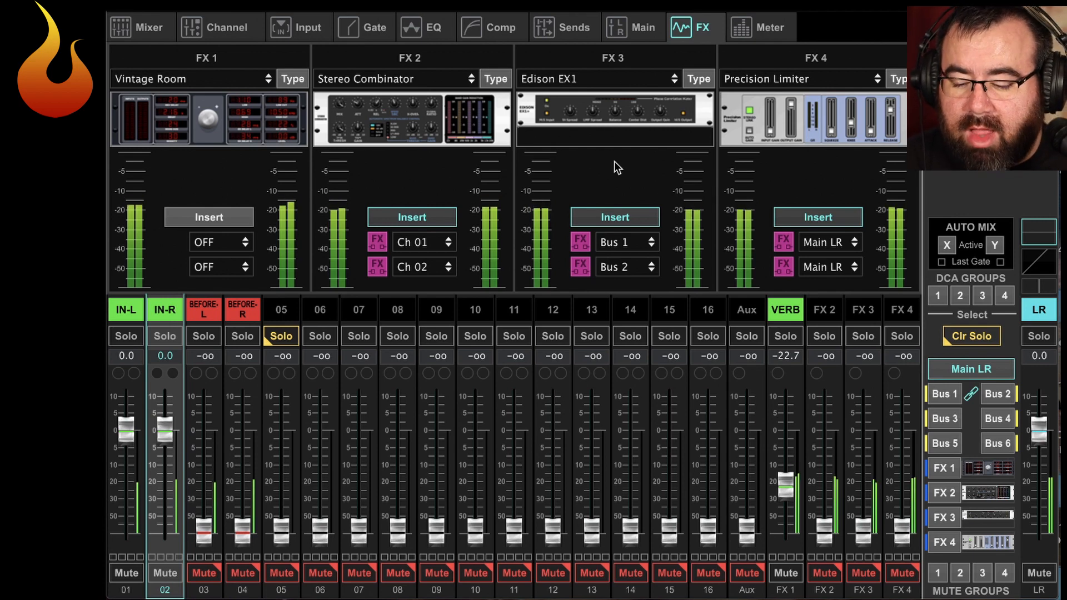
# Step: Switch to Logic Pro to view the multitrack audio session, and return to the mixer's effects view
pyautogui.press('super+Tab')
pyautogui.press('super+Tab')
pyautogui.press('super+Tab')
pyautogui.press('super+Tab')
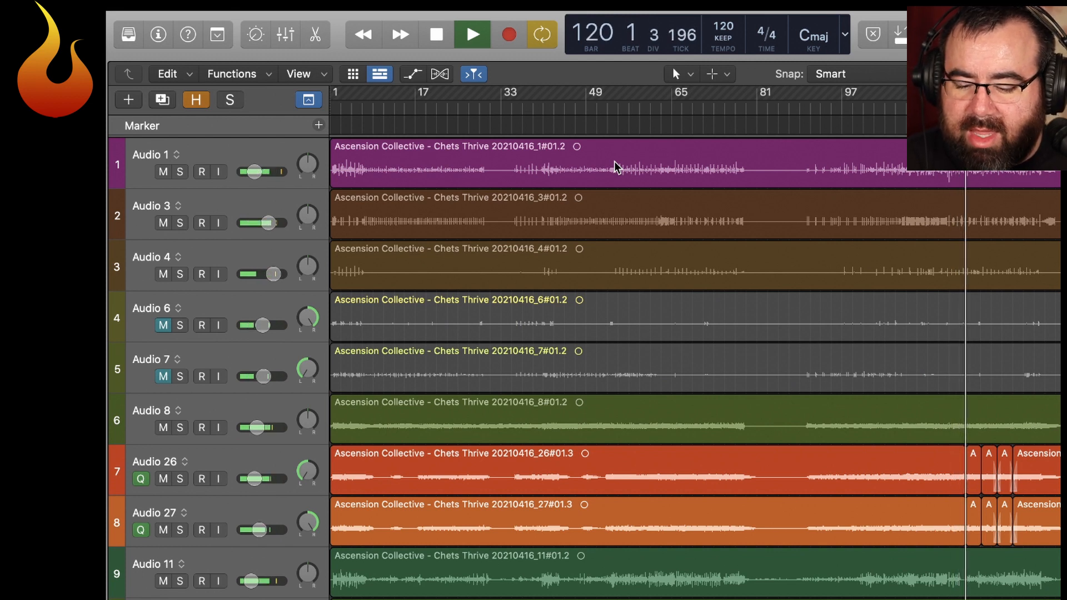
pyautogui.press('super+Tab')
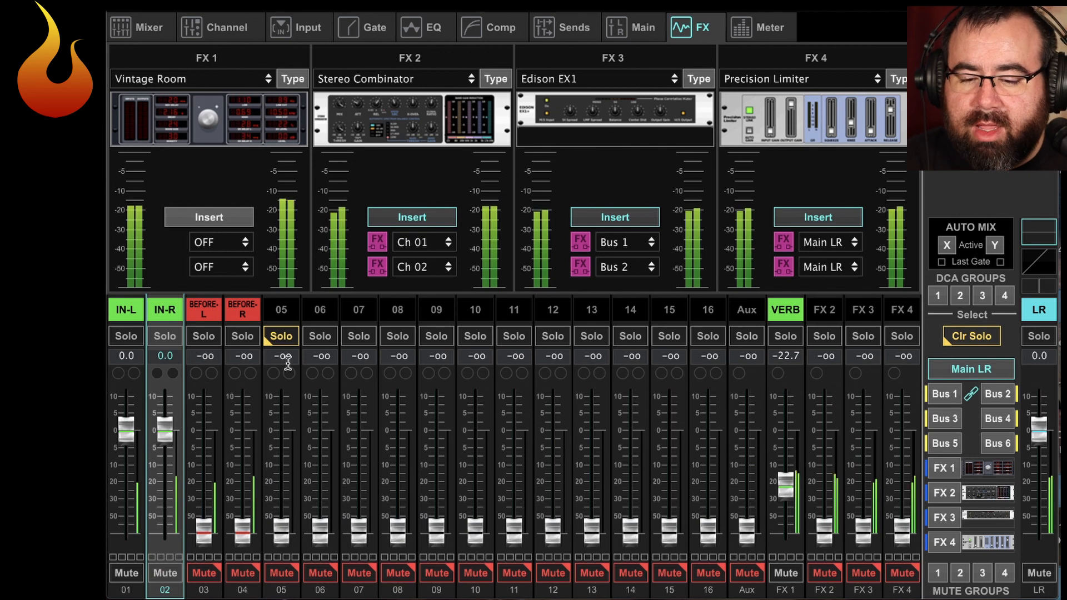
# Step: Compare the unprocessed and processed mixes by repeatedly toggling solo on the BEFORE-L/BEFORE-R pair, finishing with channel 05 soloed
pyautogui.click(212, 337)
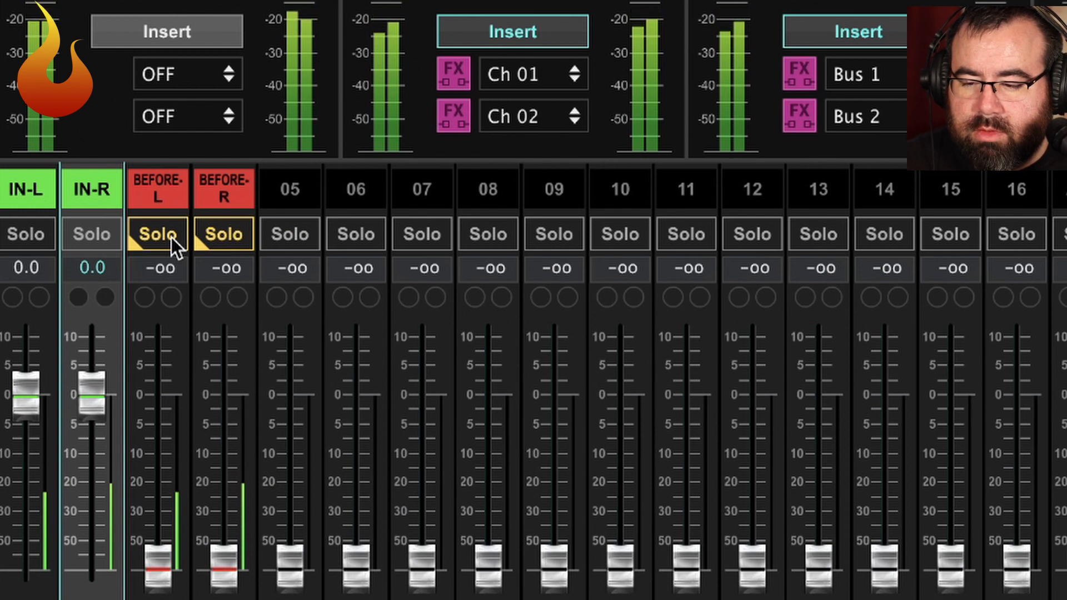
pyautogui.click(171, 238)
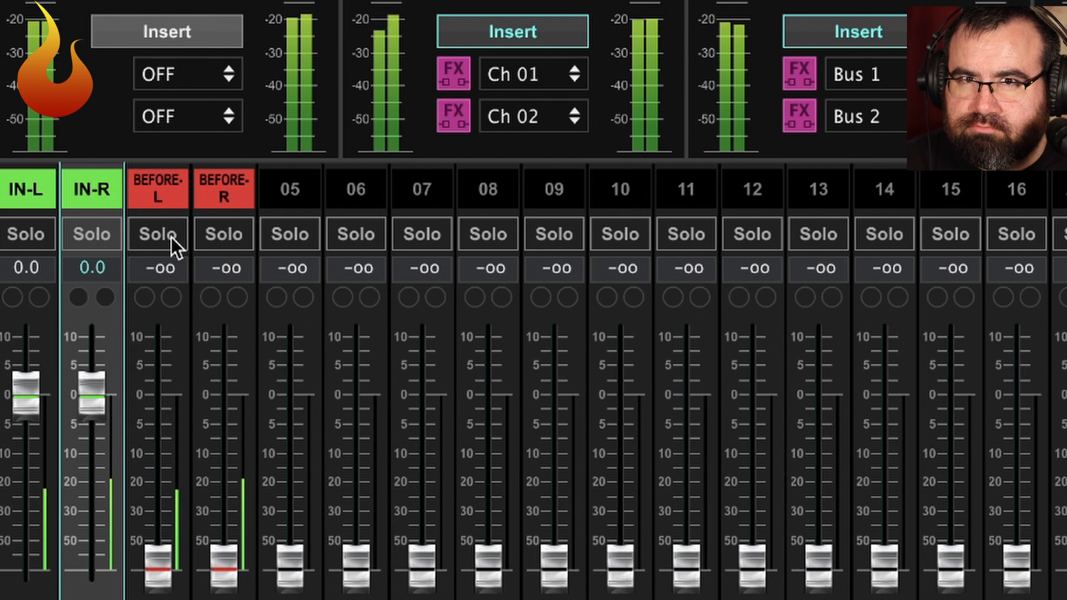
pyautogui.click(171, 237)
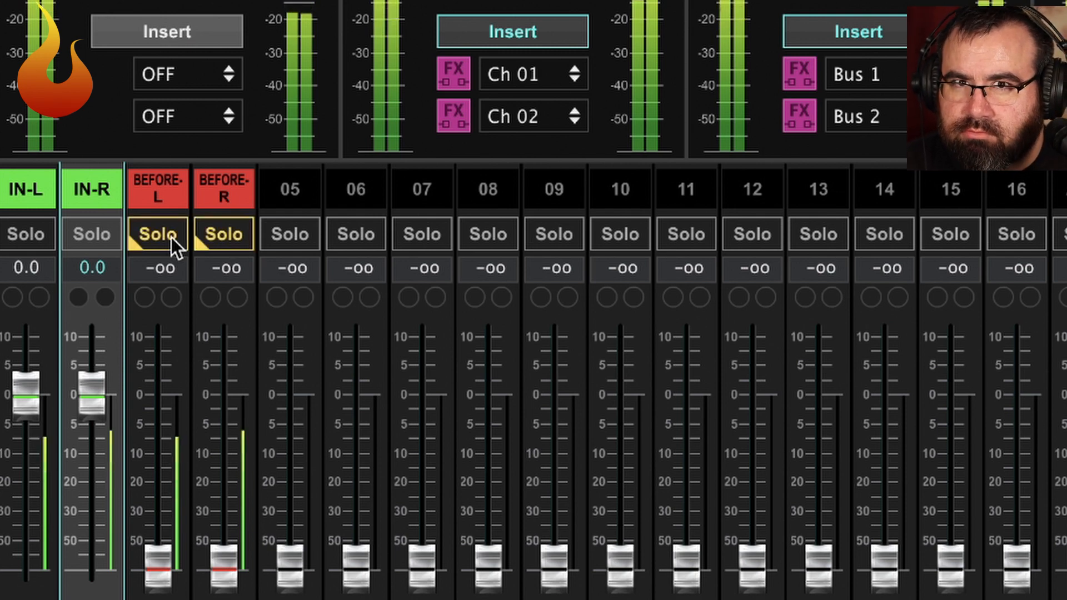
pyautogui.click(171, 238)
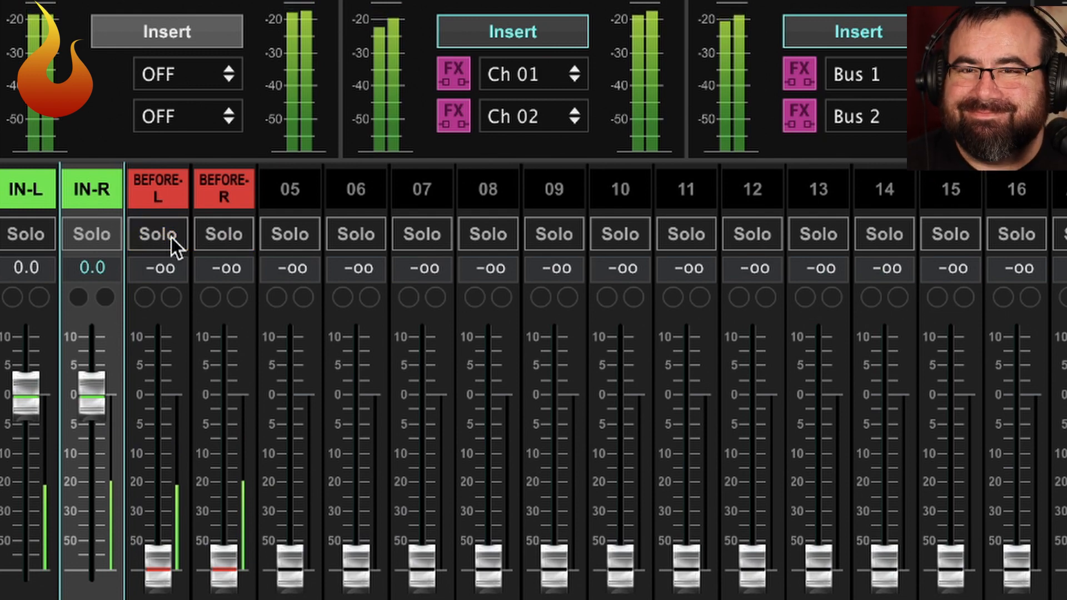
pyautogui.click(222, 232)
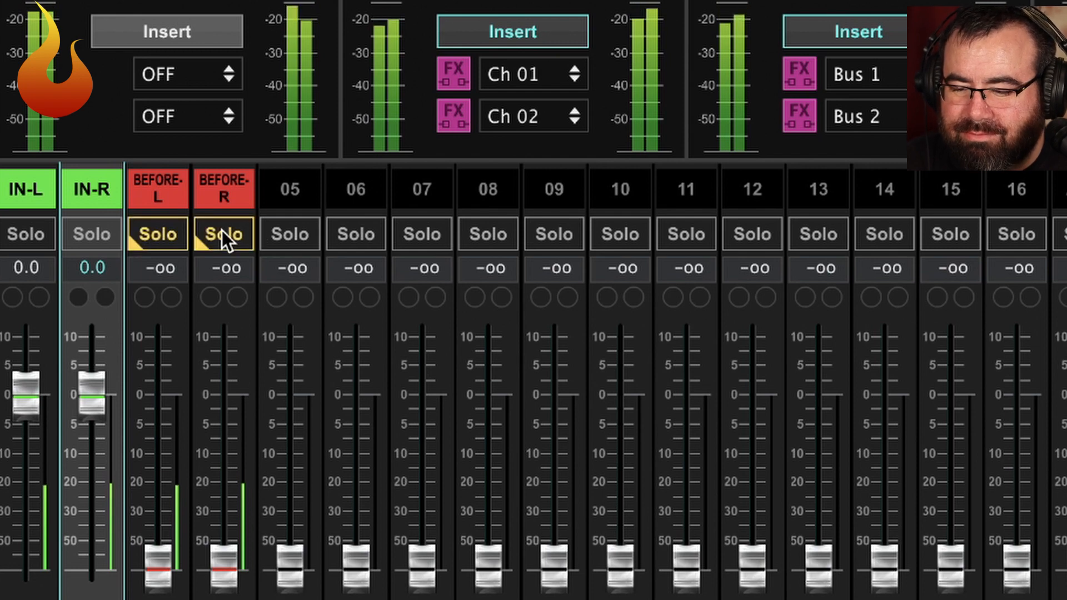
pyautogui.click(222, 231)
pyautogui.click(222, 230)
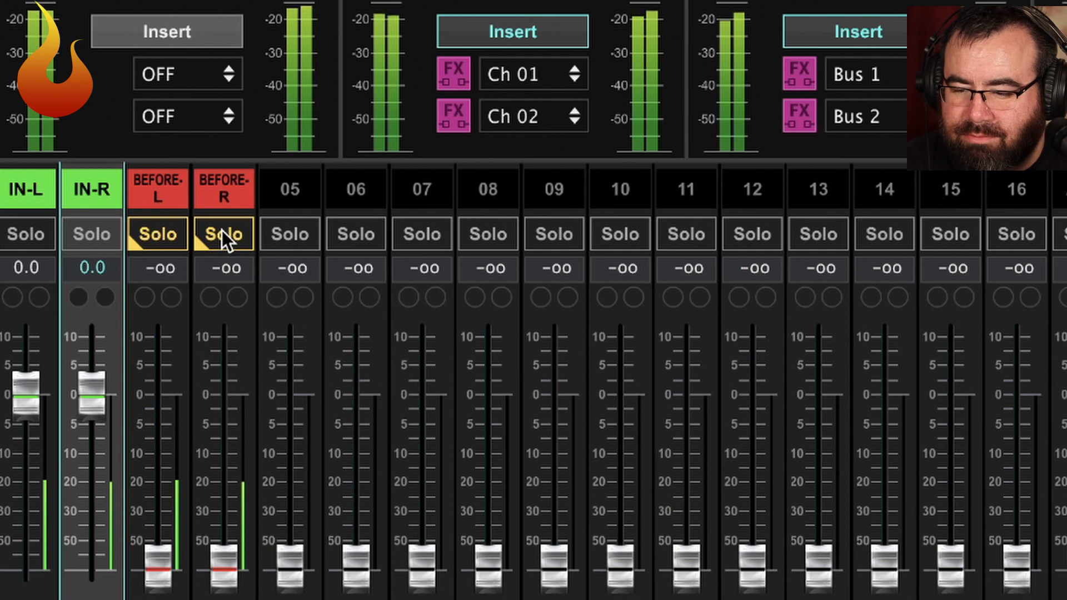
pyautogui.click(223, 230)
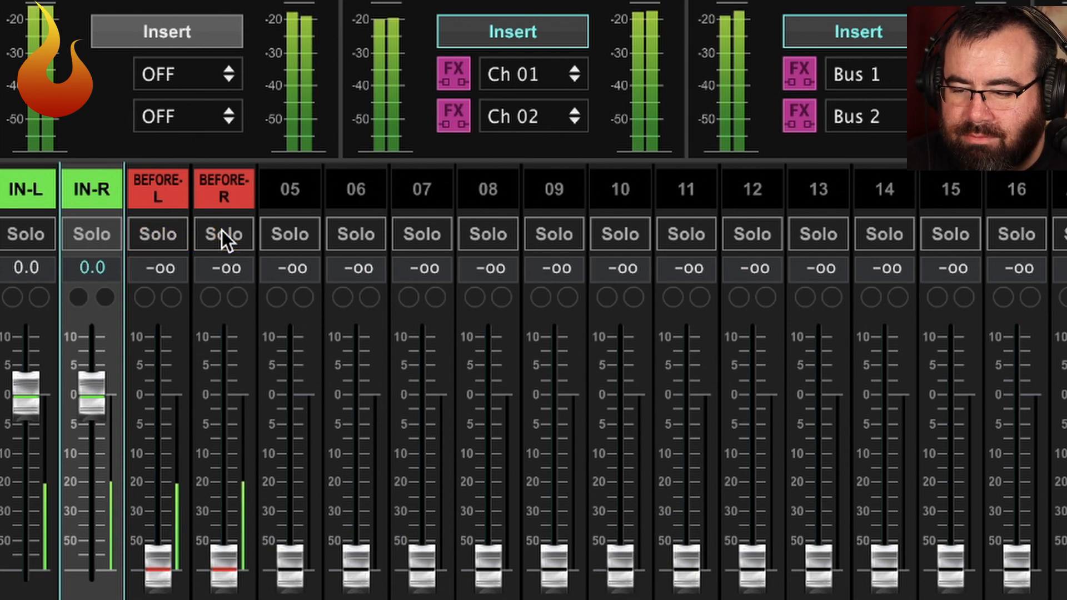
pyautogui.click(221, 230)
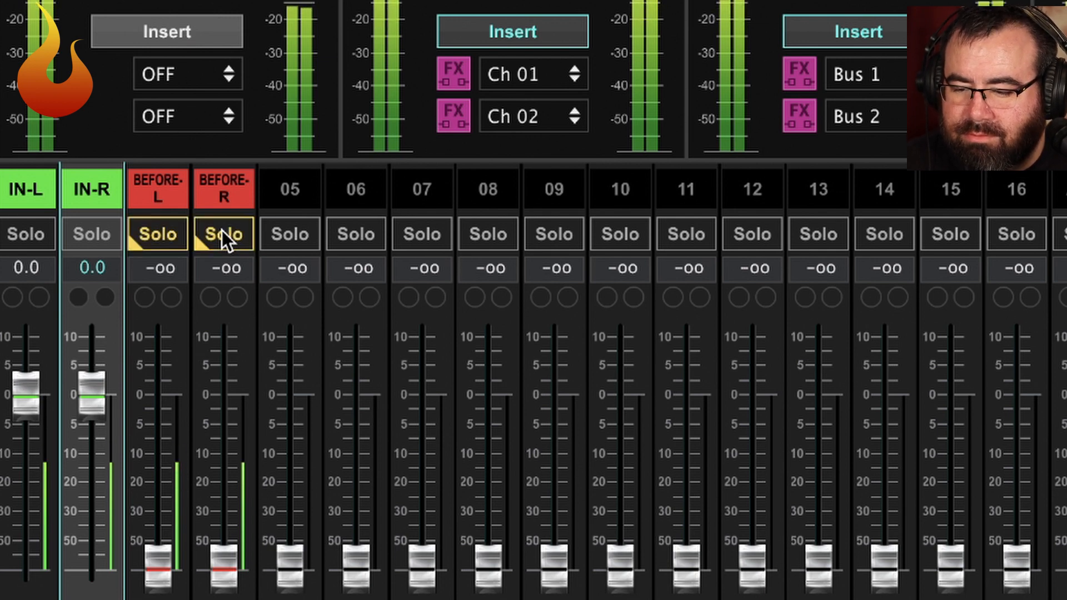
pyautogui.click(223, 231)
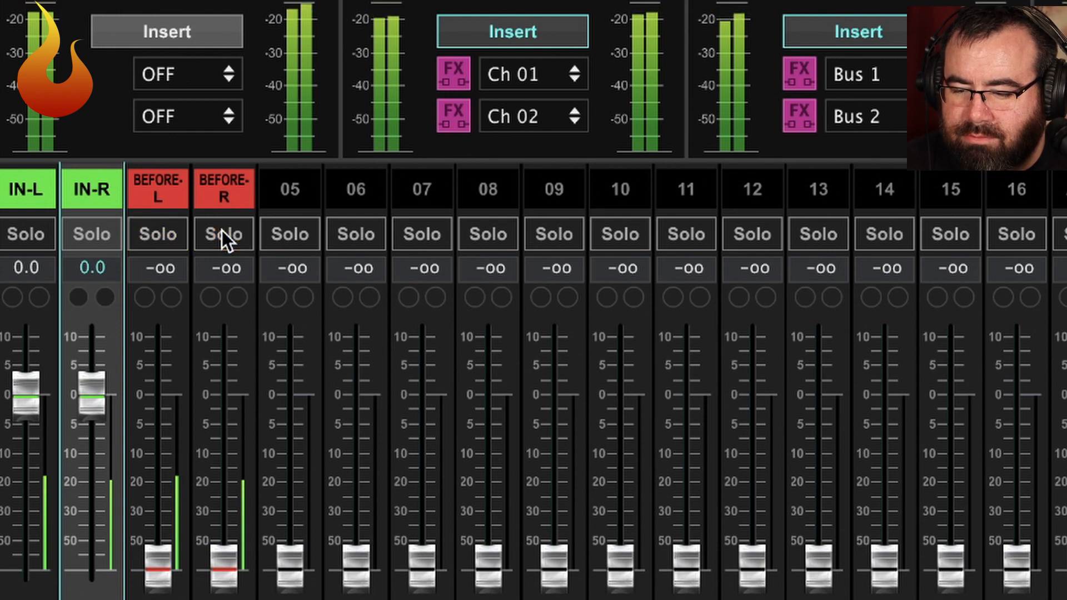
pyautogui.click(283, 232)
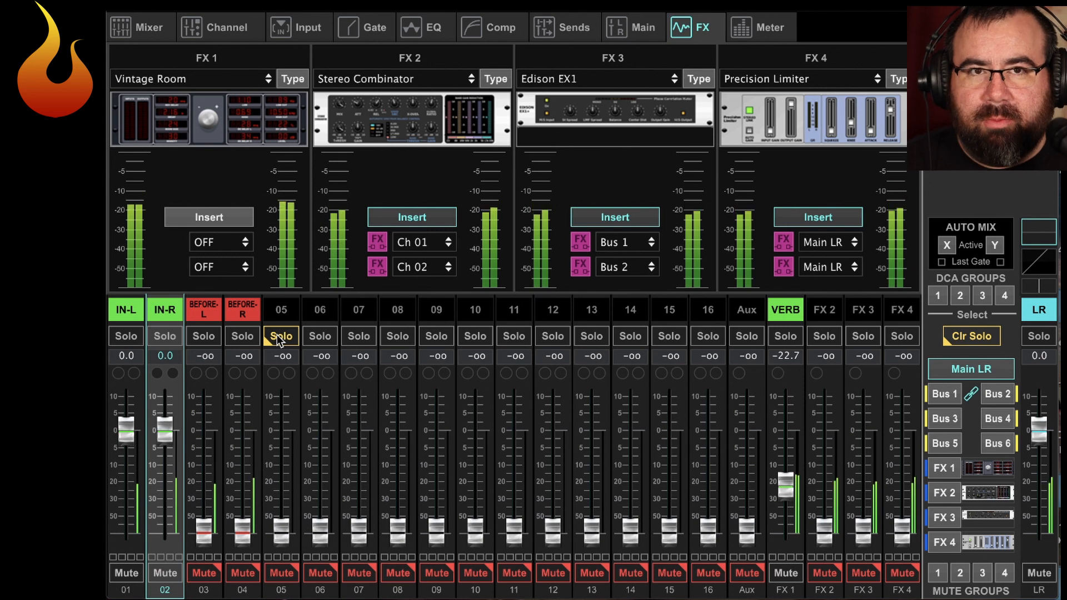
# Step: Select the IN-L channel and examine its EQ curve and compressor settings
pyautogui.click(127, 313)
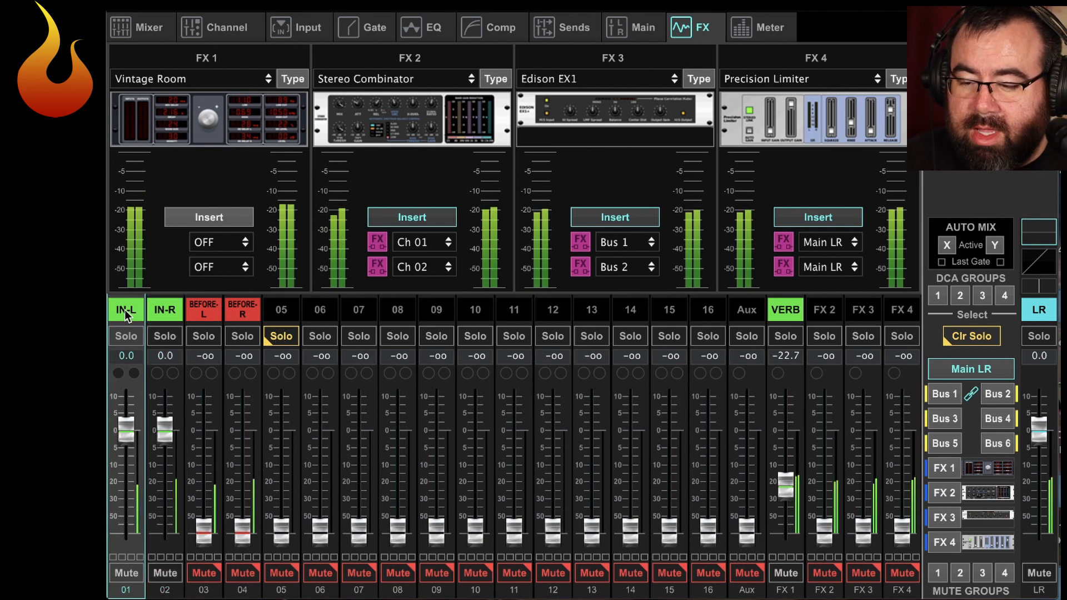
pyautogui.click(432, 17)
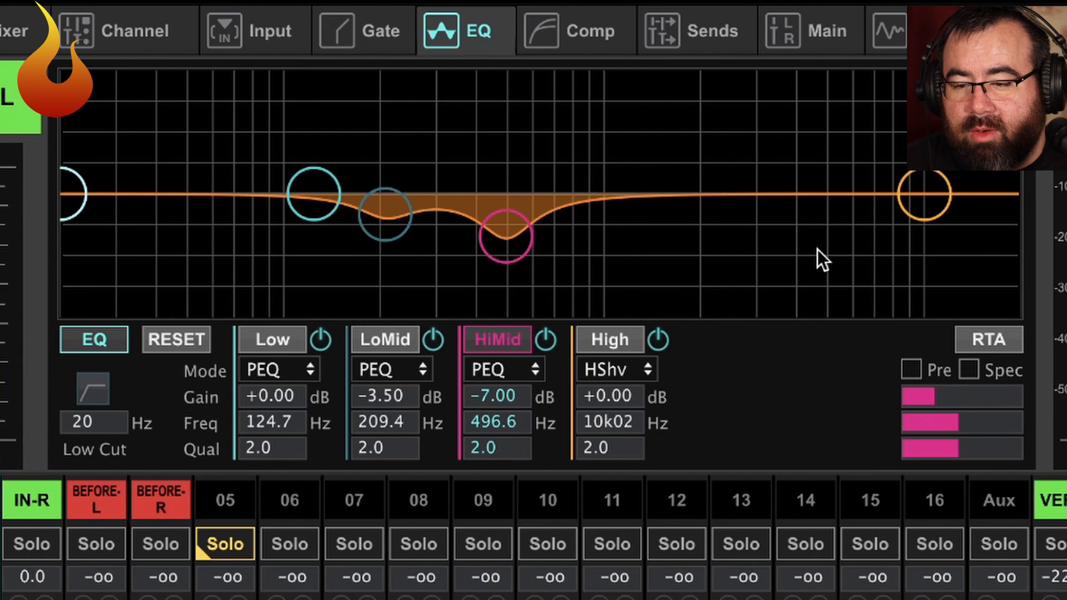
pyautogui.click(542, 25)
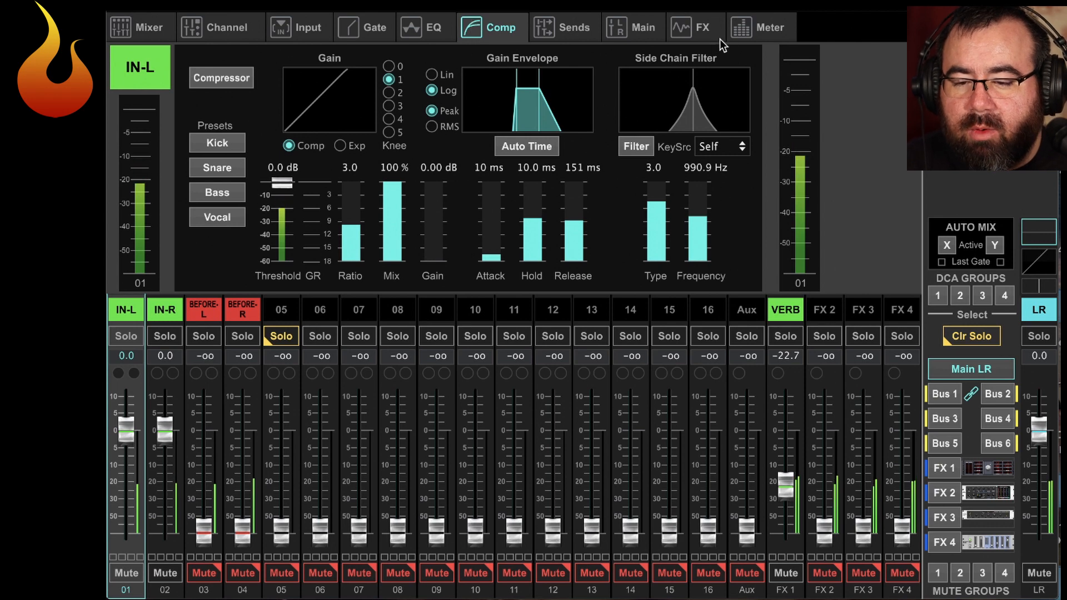
# Step: Examine the Stereo Combinator, Edison EX1 and Precision Limiter settings in the effects rack, closing each one after viewing
pyautogui.click(697, 32)
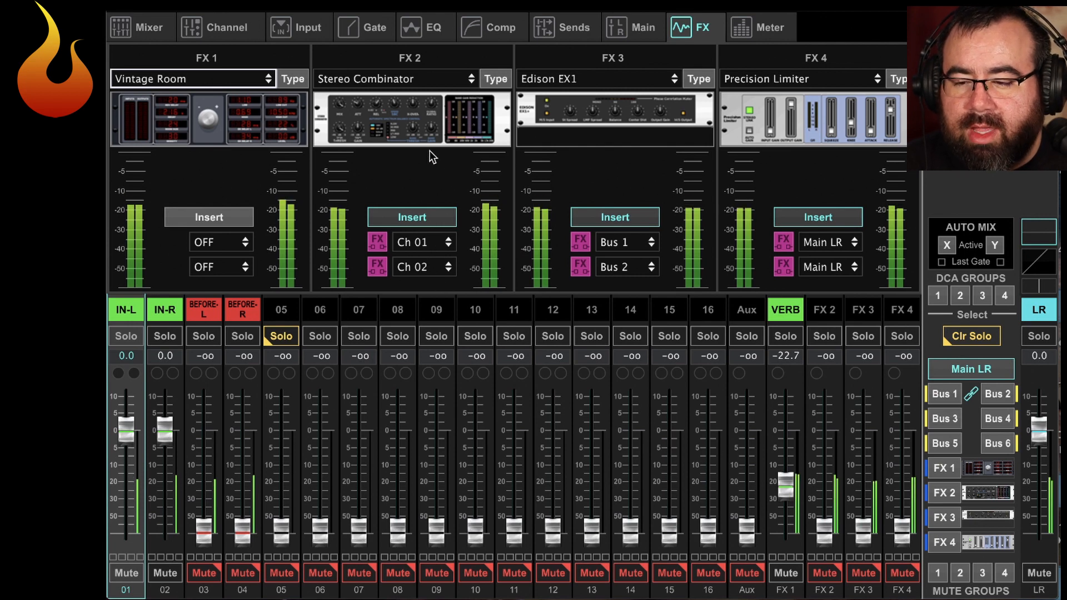
pyautogui.click(411, 125)
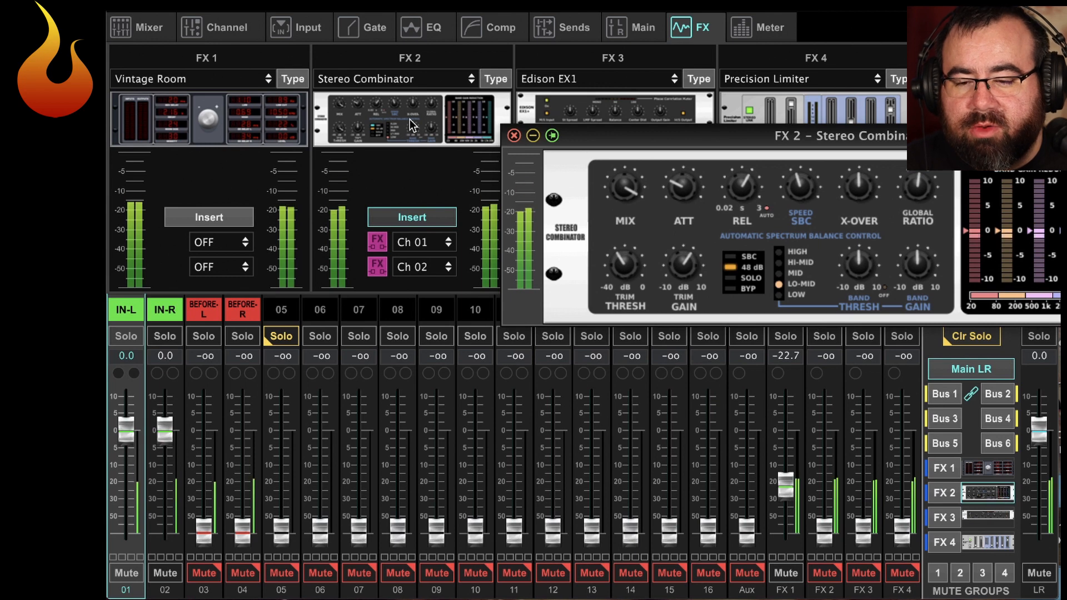
pyautogui.click(514, 136)
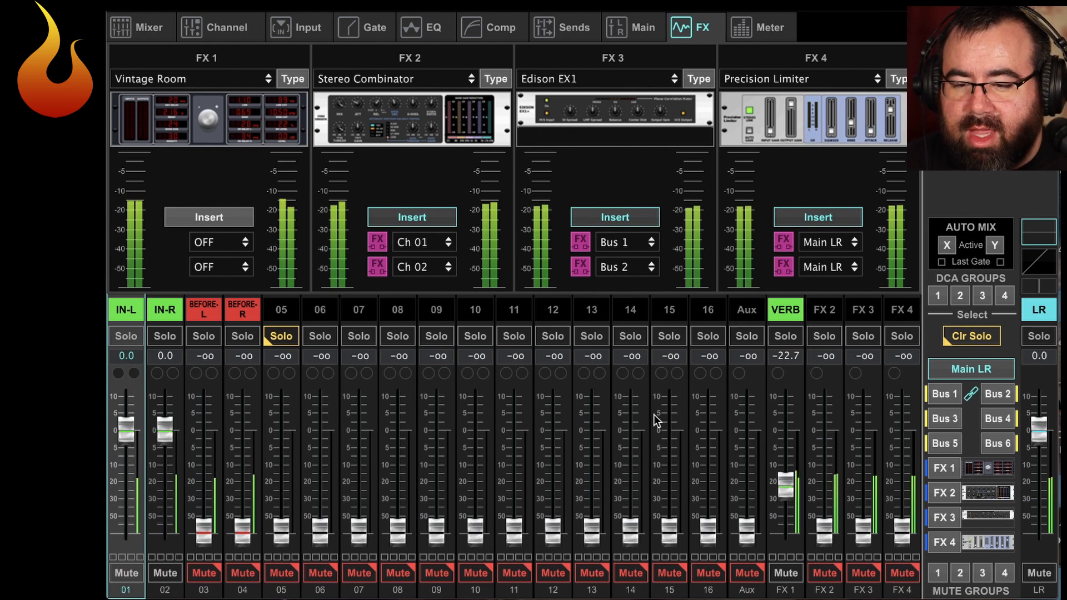
pyautogui.click(601, 113)
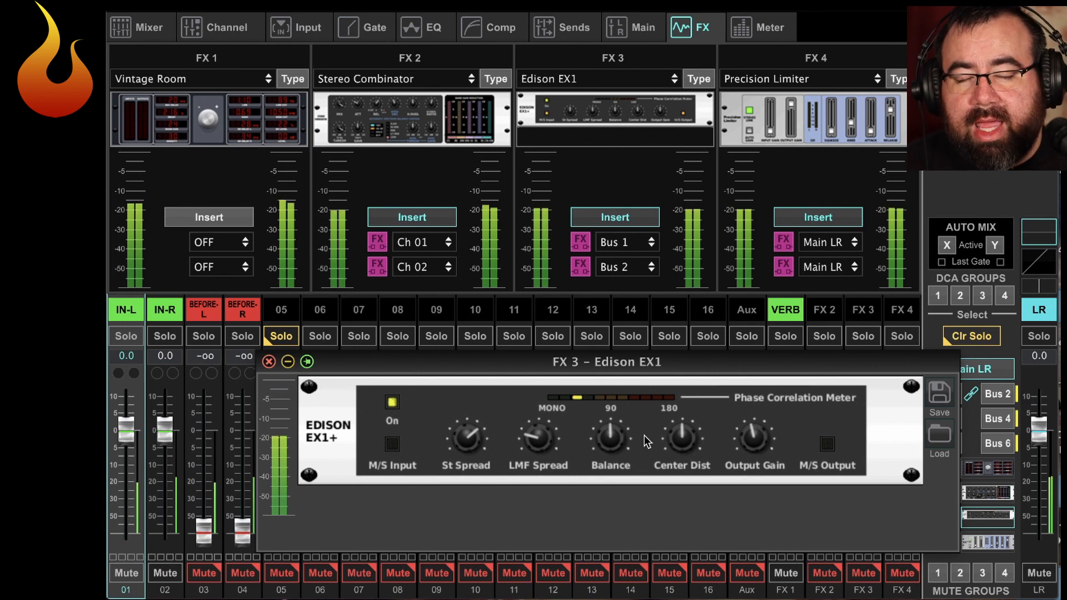
pyautogui.click(267, 362)
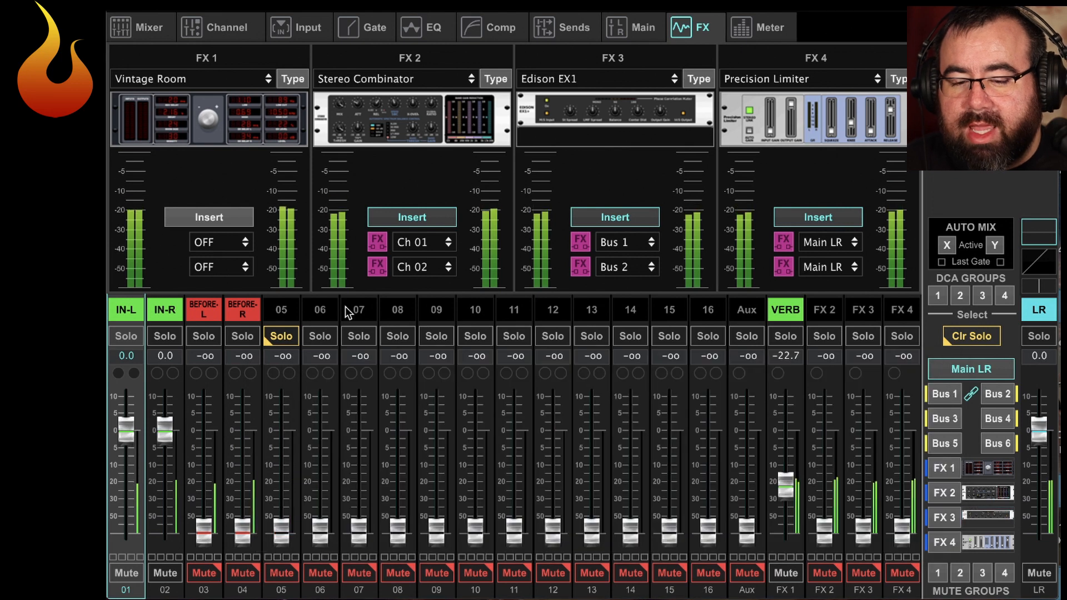
pyautogui.click(822, 131)
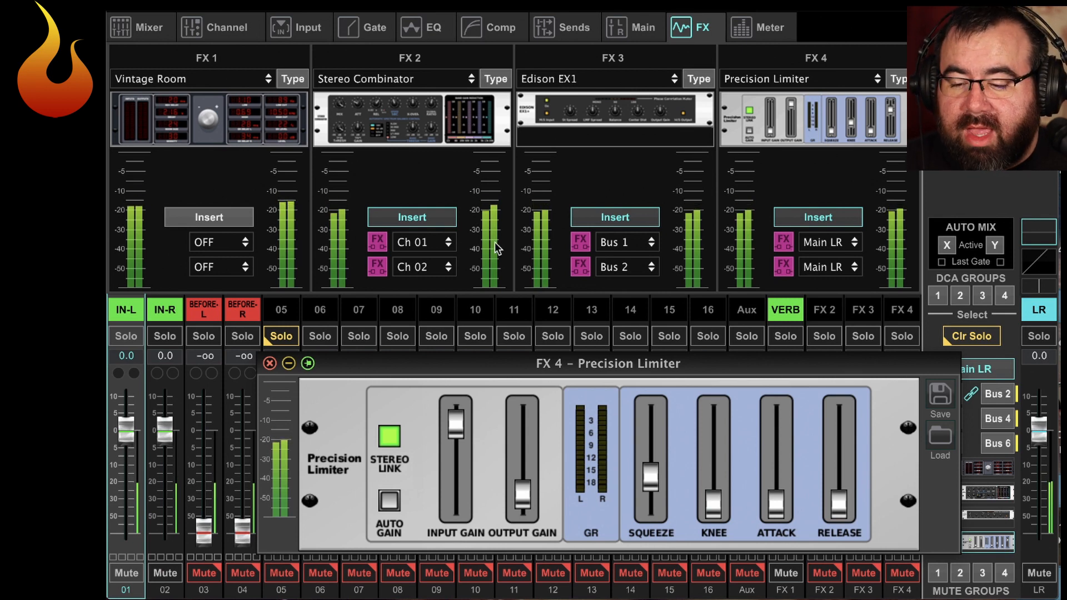
pyautogui.click(269, 365)
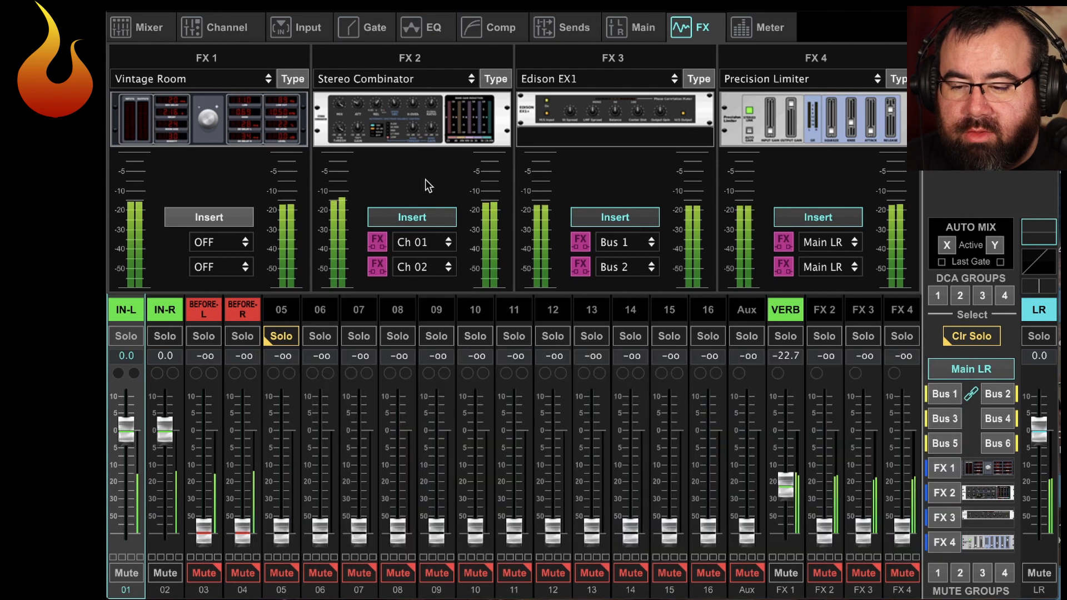
# Step: Switch off the FX 2, FX 3 and FX 4 inserts and lower the VERB fader to -oo
pyautogui.click(421, 213)
pyautogui.click(591, 215)
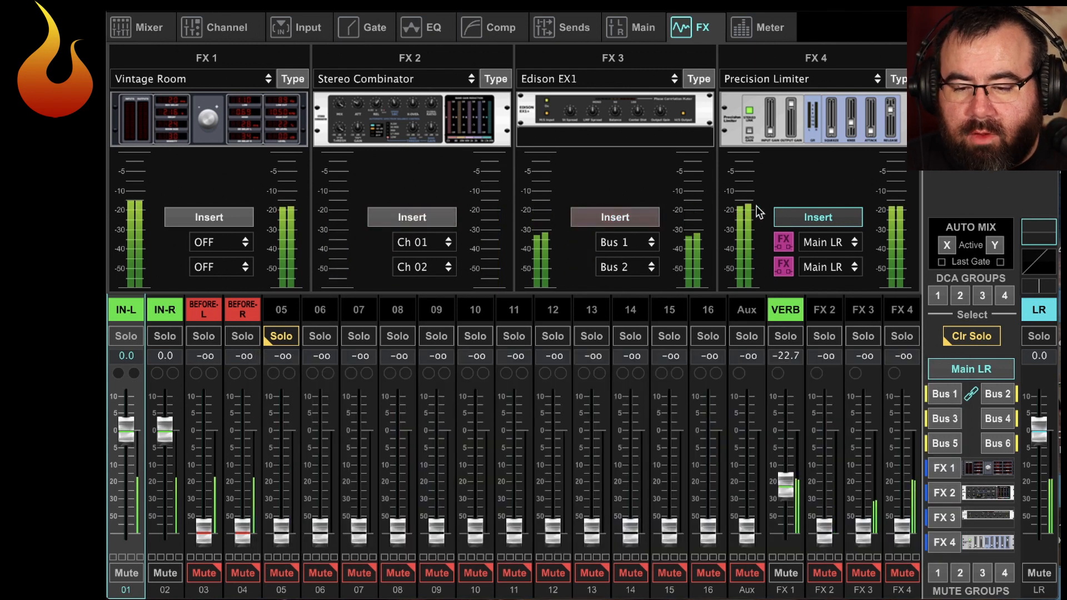
pyautogui.click(810, 215)
pyautogui.moveTo(786, 486); pyautogui.dragTo(787, 546)
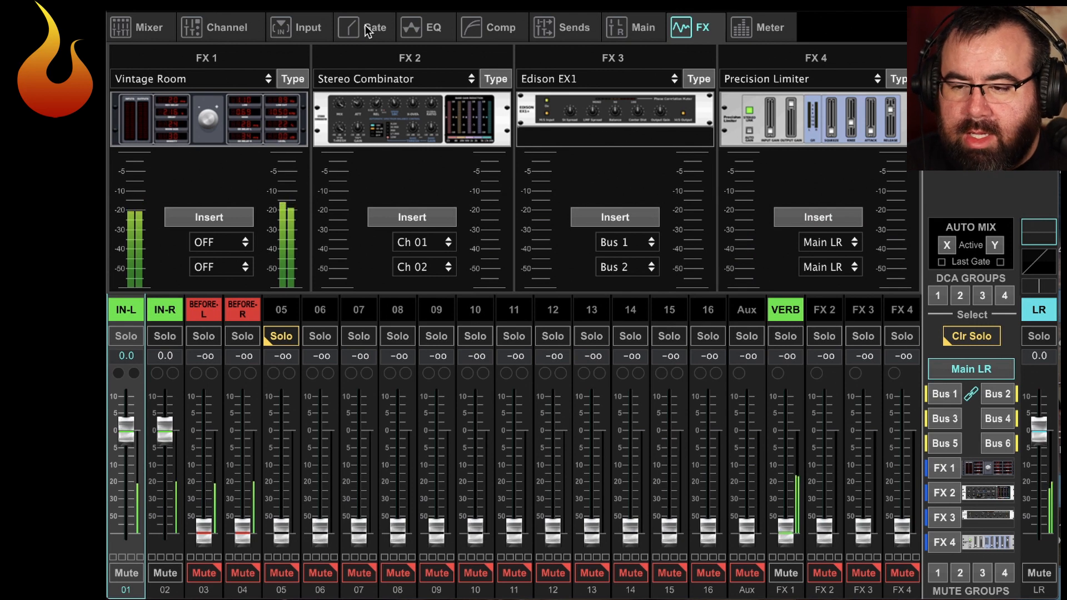
# Step: Compare the IN-L channel's sound by repeatedly bypassing and enabling its EQ, leaving the EQ on
pyautogui.click(413, 28)
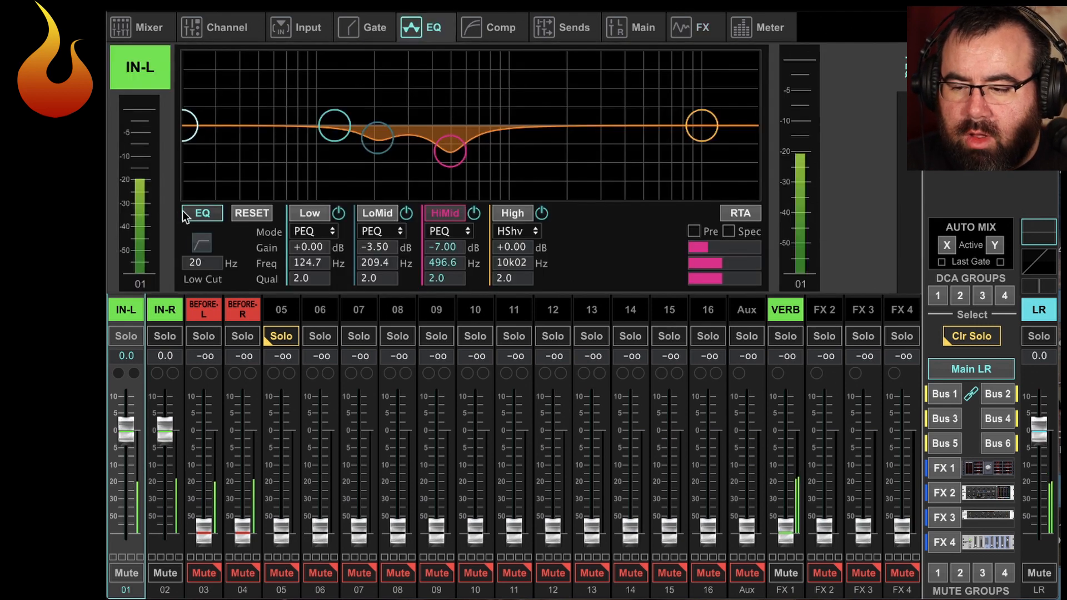
pyautogui.click(201, 214)
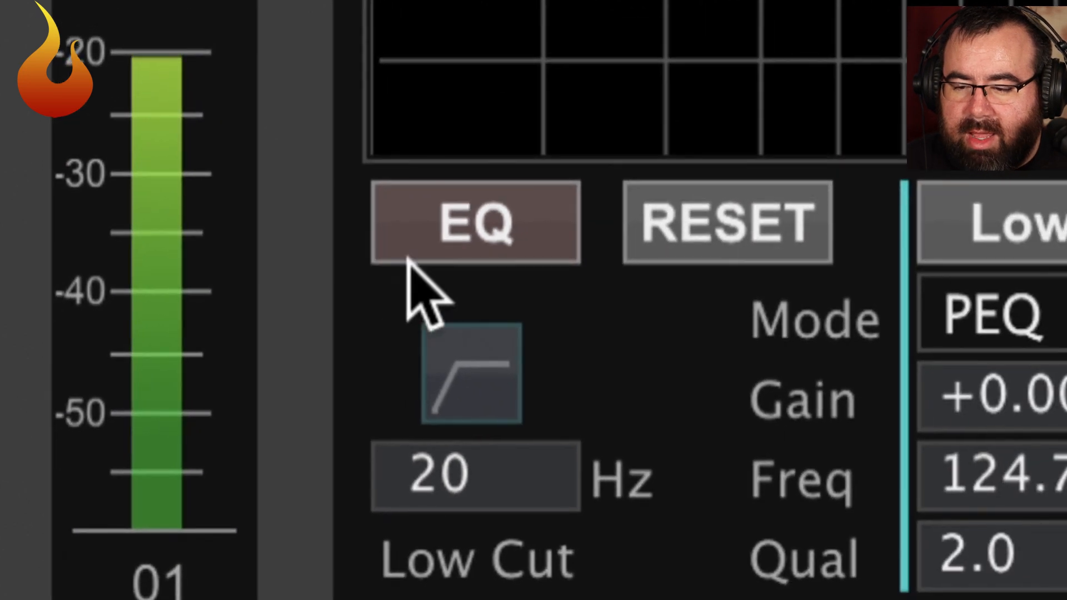
pyautogui.click(443, 239)
pyautogui.click(443, 240)
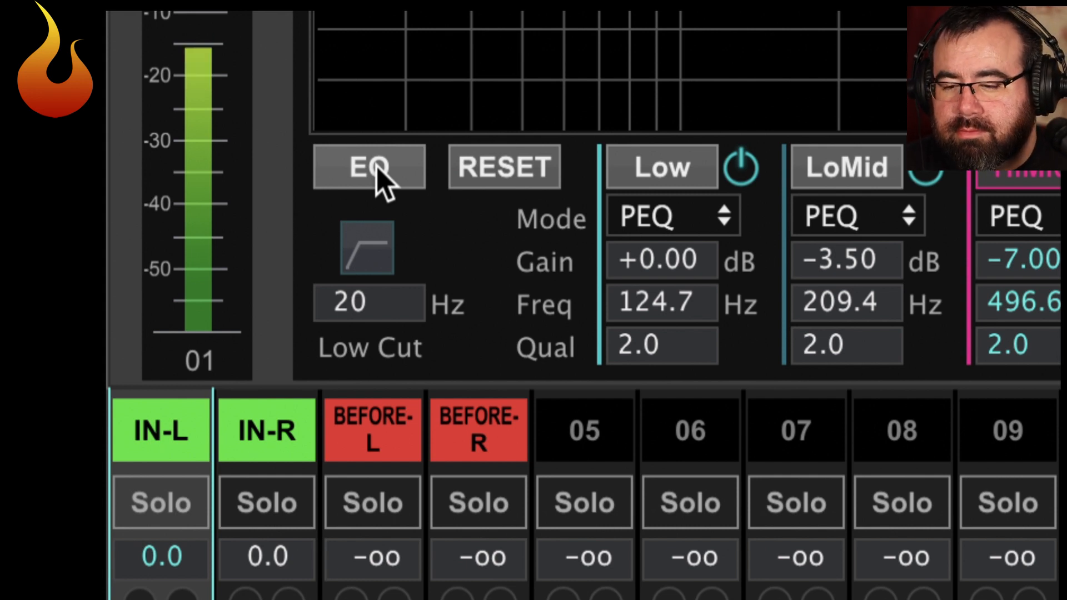
pyautogui.click(370, 169)
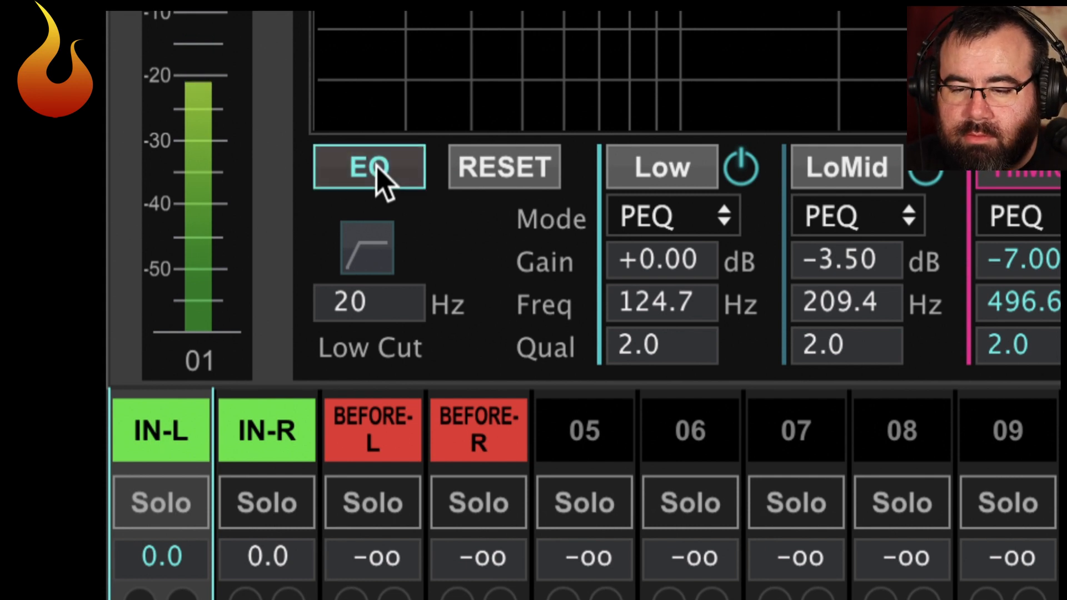
pyautogui.click(373, 168)
pyautogui.click(373, 168)
pyautogui.click(373, 168)
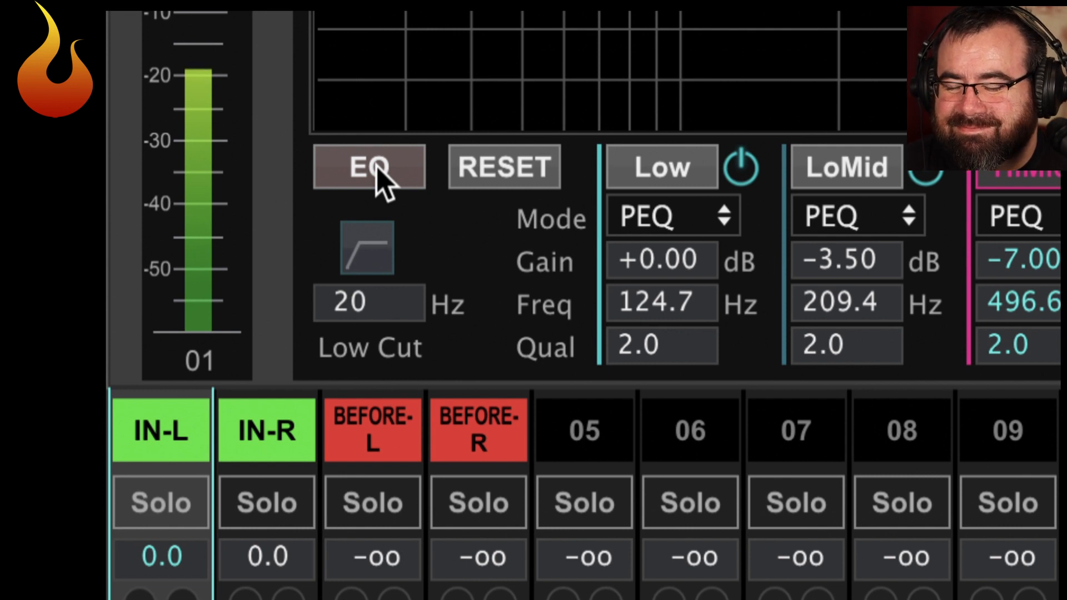
pyautogui.click(373, 168)
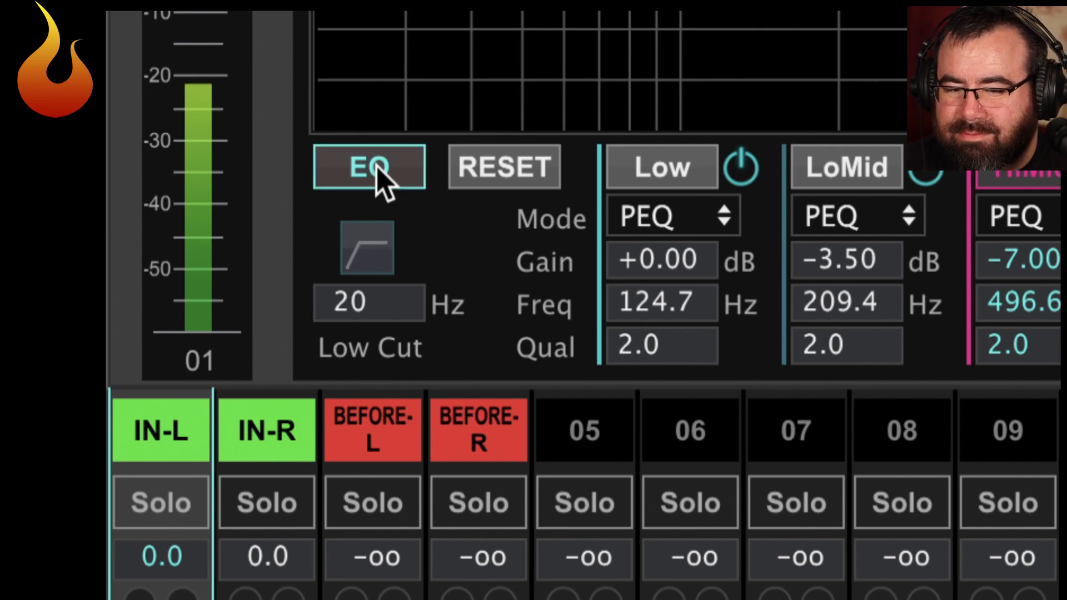
pyautogui.click(374, 167)
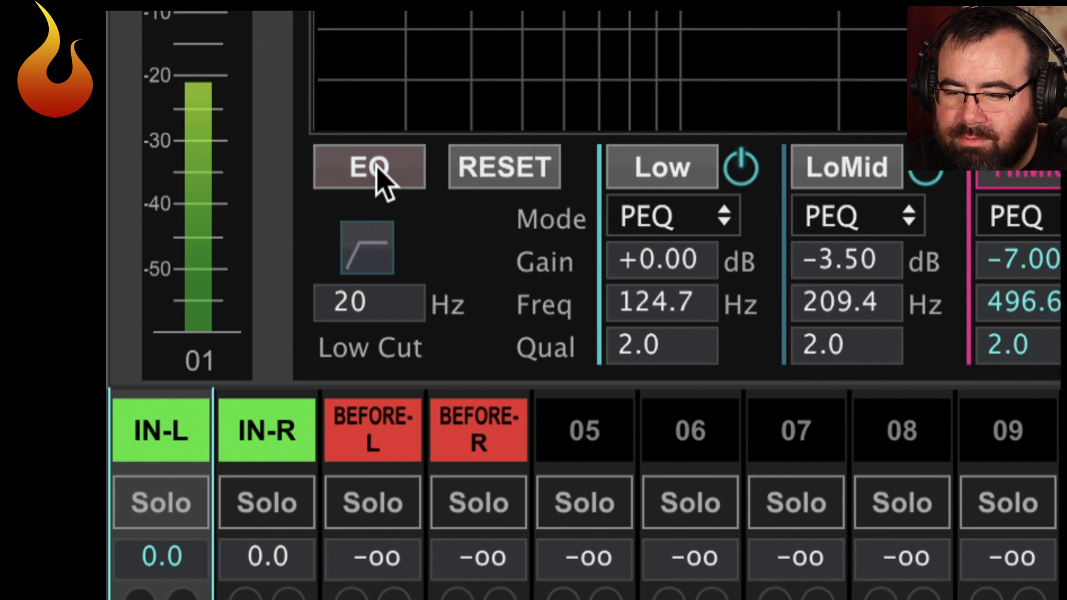
pyautogui.click(374, 168)
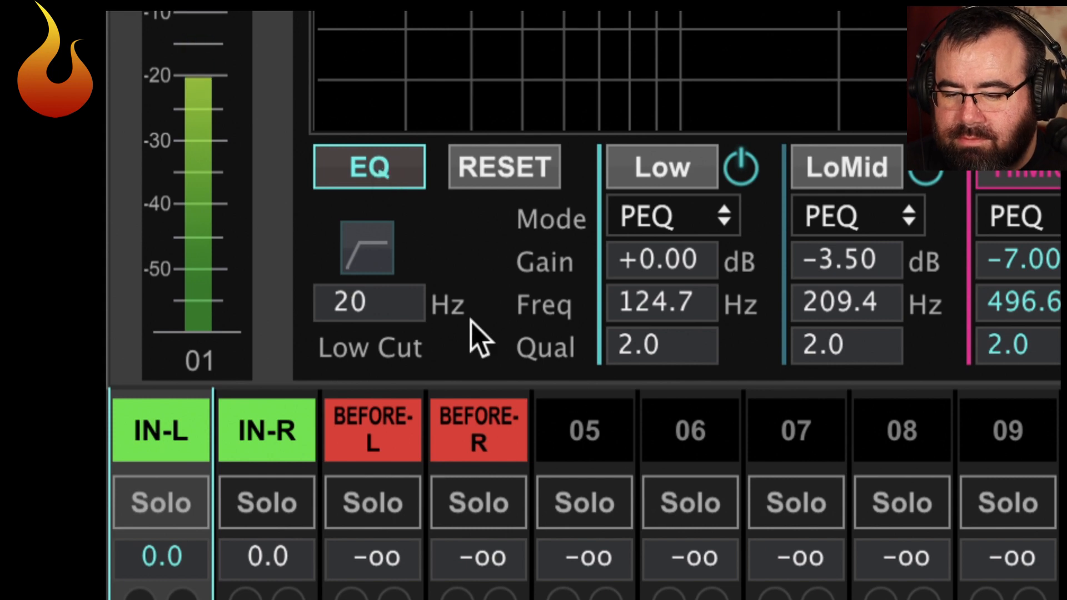
pyautogui.click(575, 489)
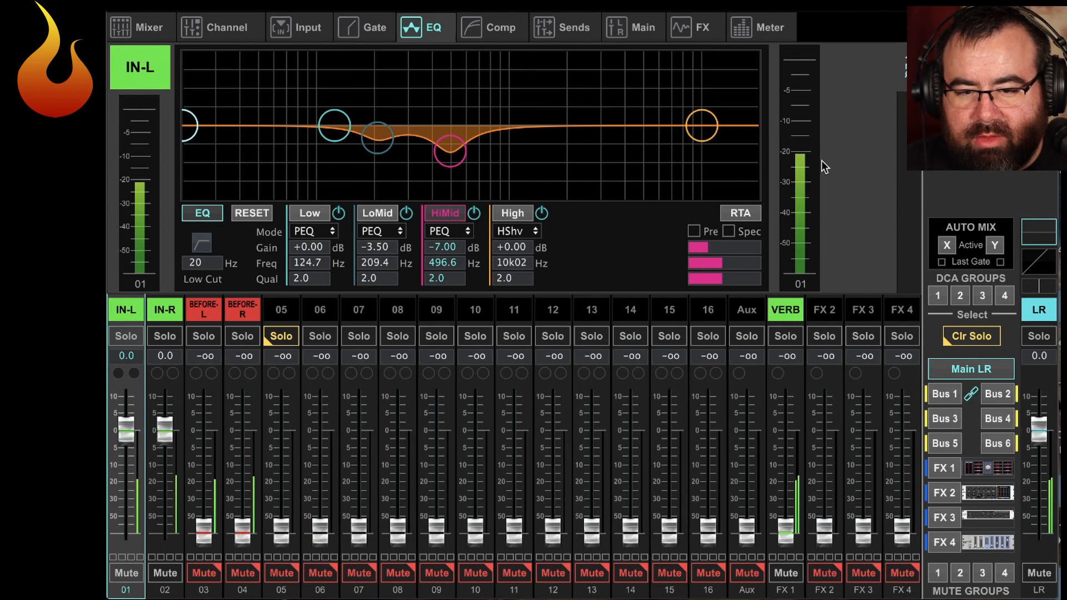
# Step: Examine the Stereo Combinator's trim threshold and gain settings and switch on the FX 2 insert for Ch 01 and Ch 02
pyautogui.click(679, 25)
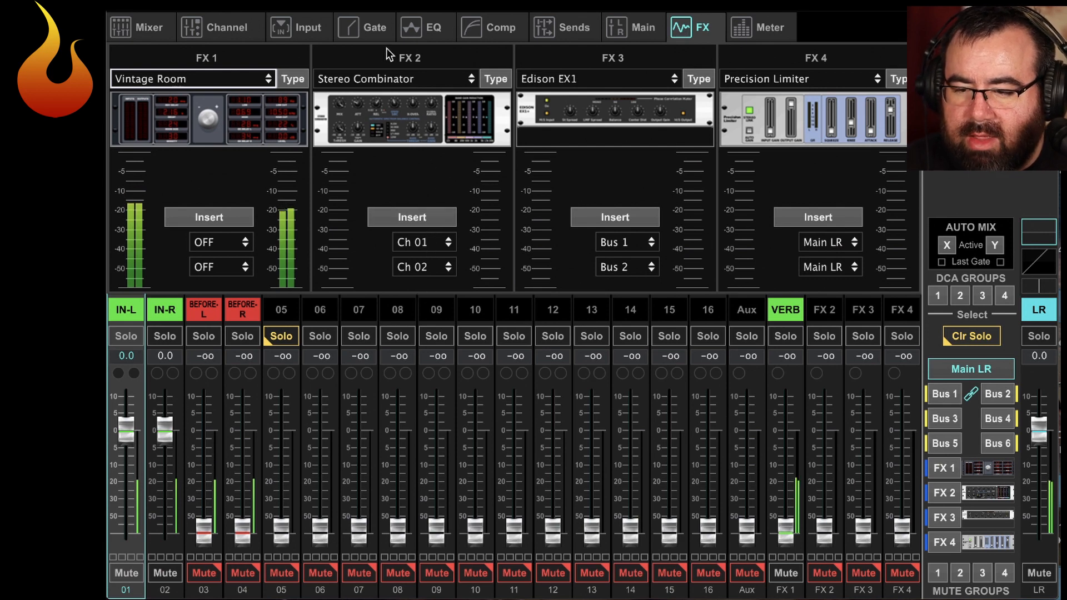
pyautogui.click(408, 114)
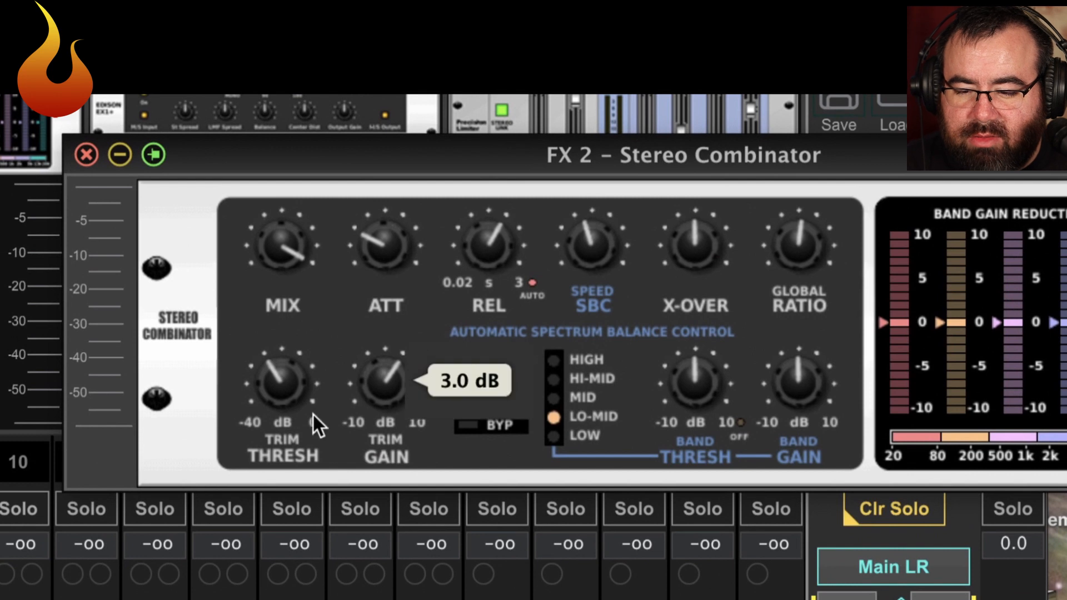
pyautogui.moveTo(295, 382)
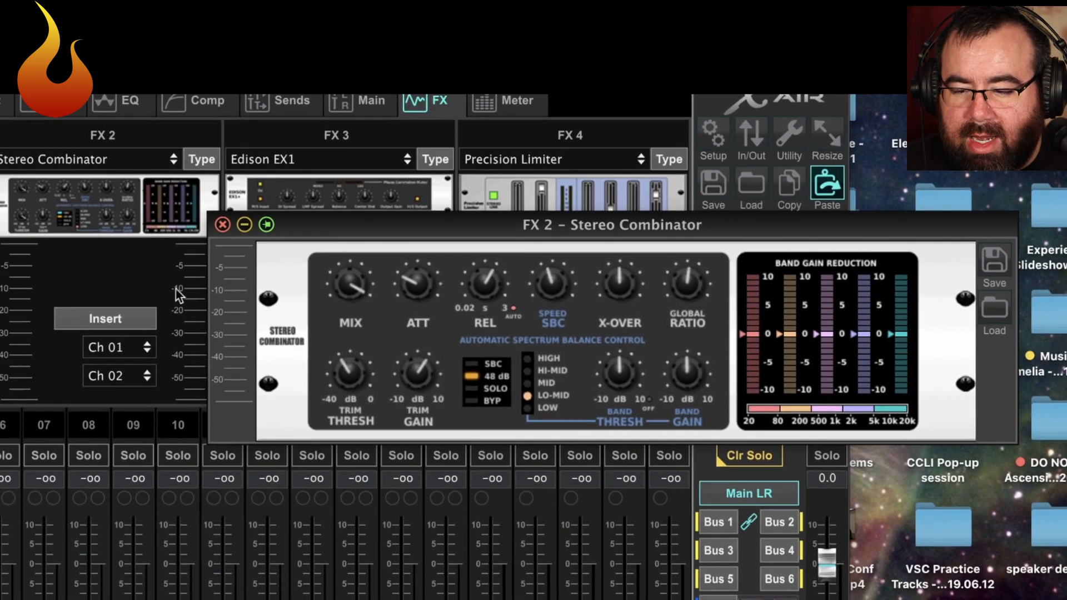
pyautogui.click(97, 319)
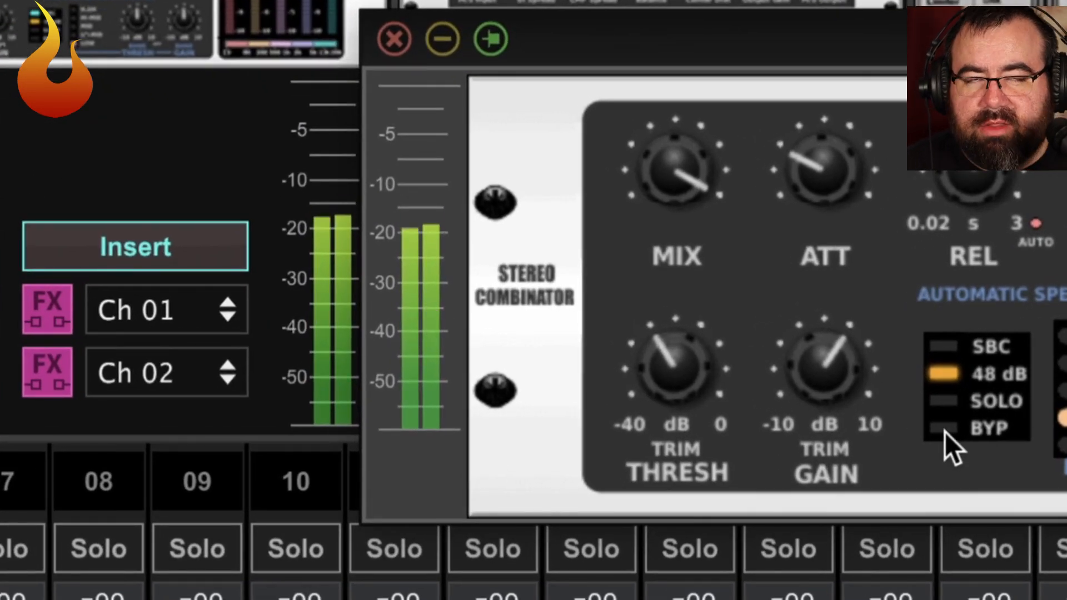
# Step: Compare the mix by repeatedly bypassing and enabling the Stereo Combinator with the solo cleared, leaving it active, then close its window
pyautogui.click(945, 432)
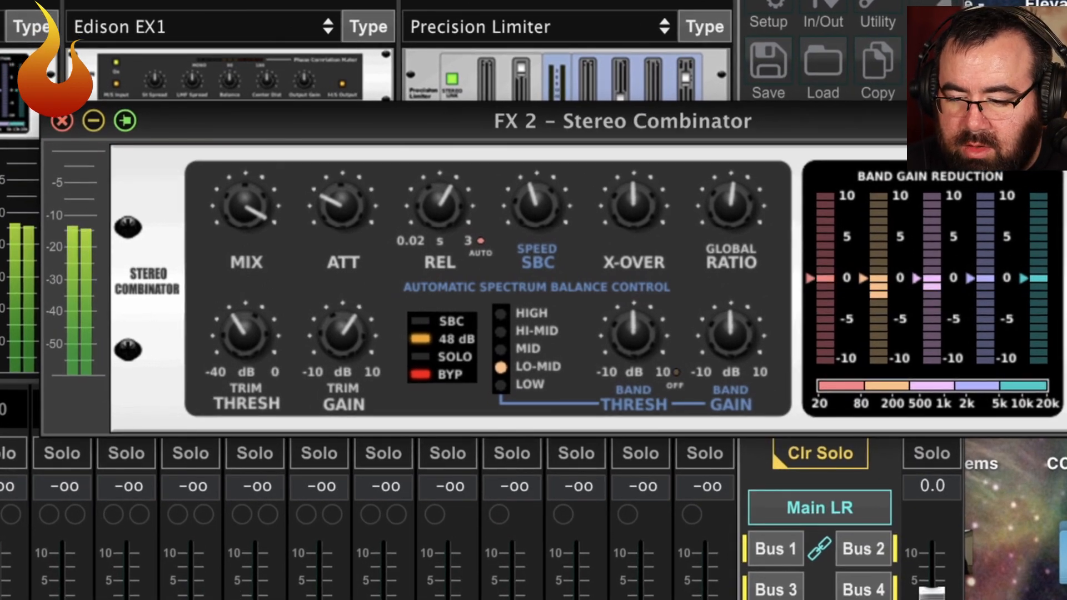
pyautogui.click(0, 454)
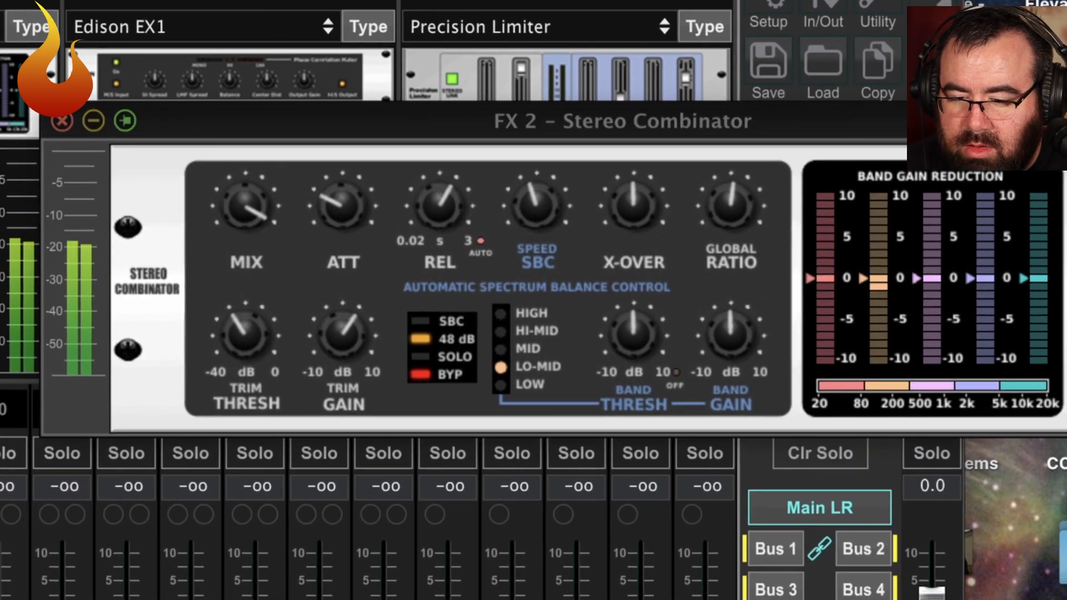
pyautogui.click(421, 370)
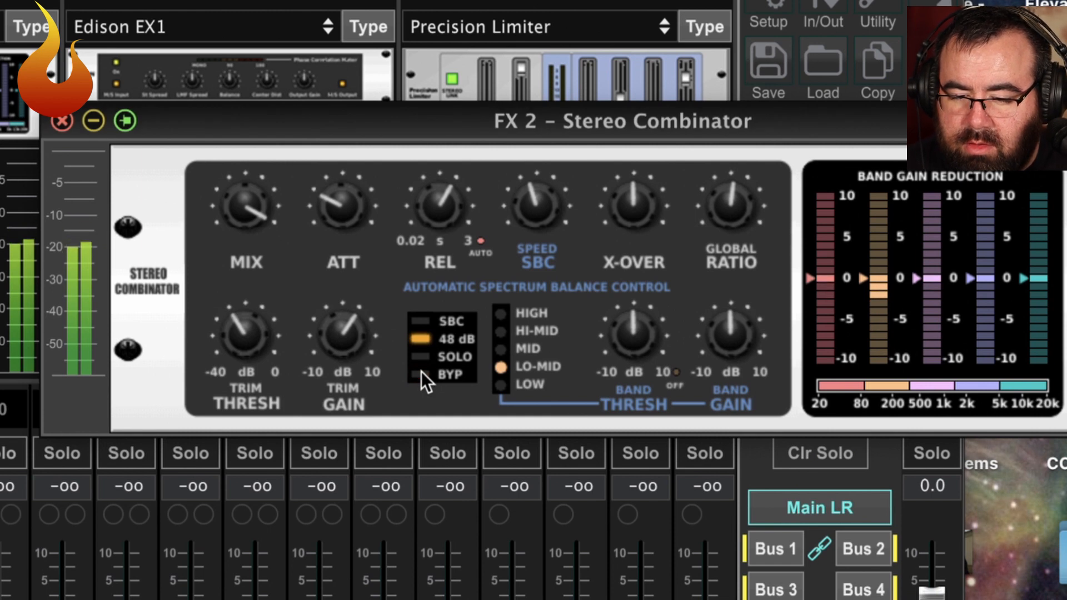
pyautogui.click(421, 371)
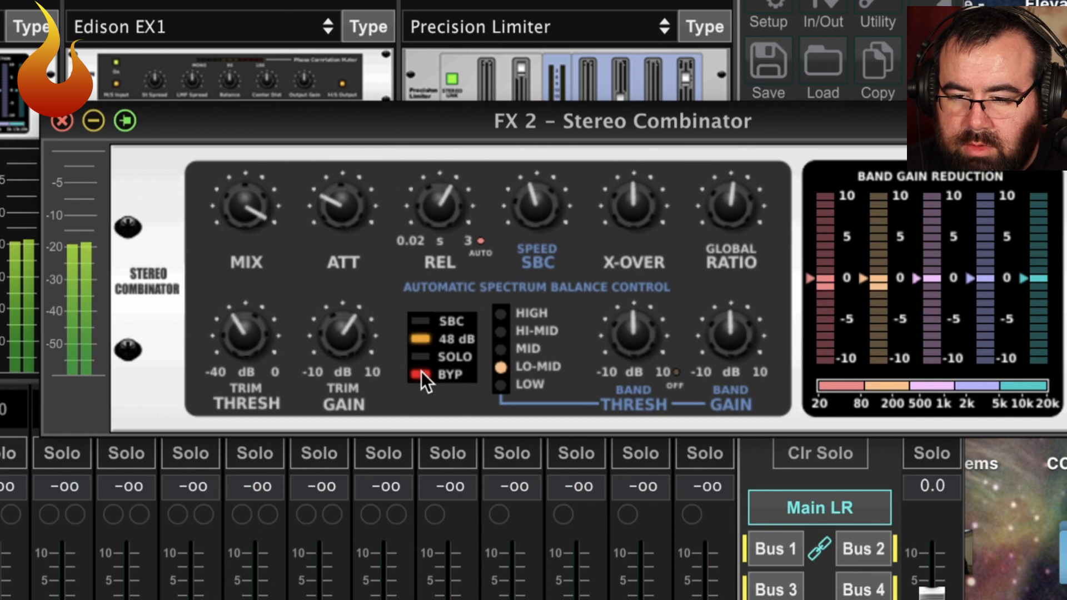
pyautogui.click(420, 373)
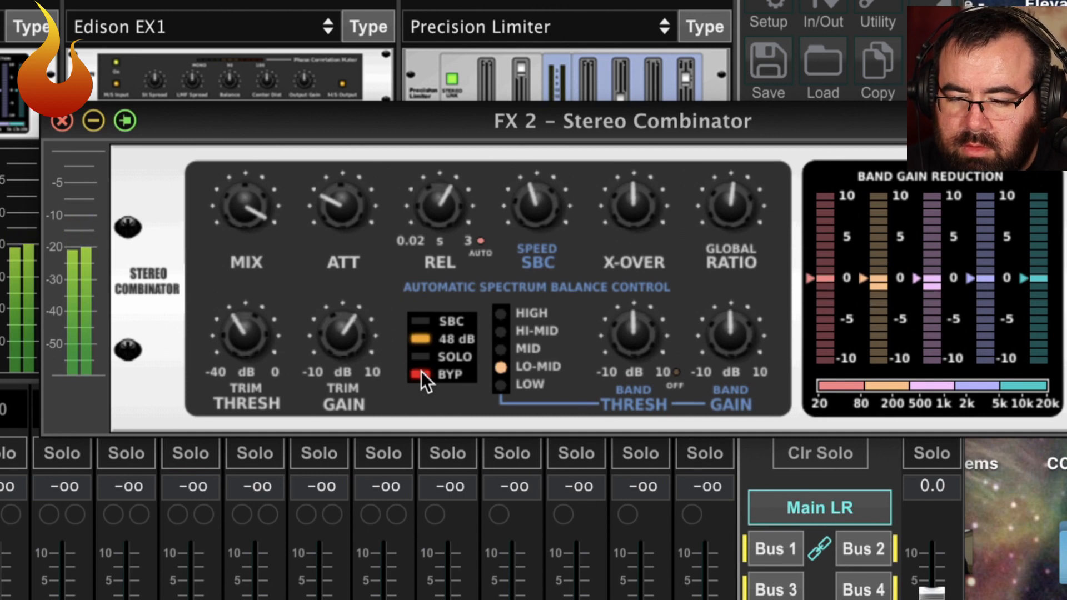
pyautogui.click(421, 373)
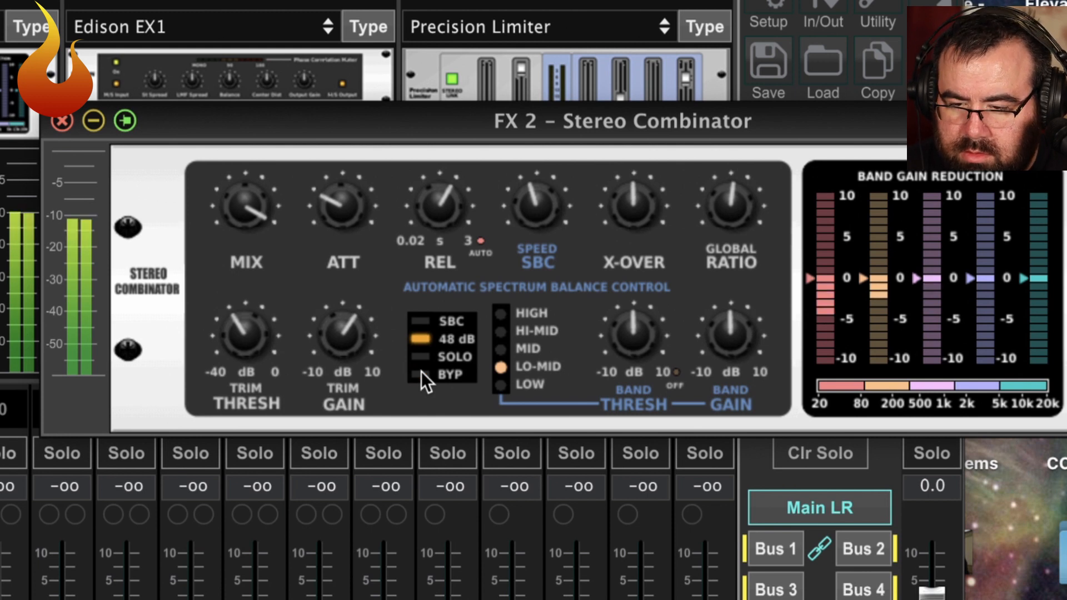
pyautogui.click(422, 374)
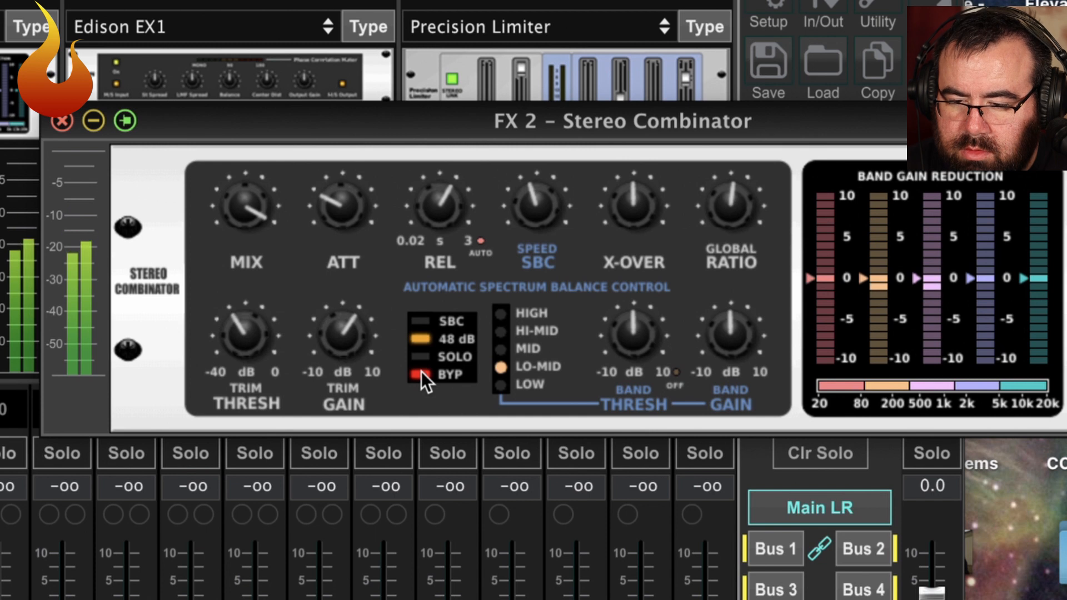
pyautogui.click(421, 373)
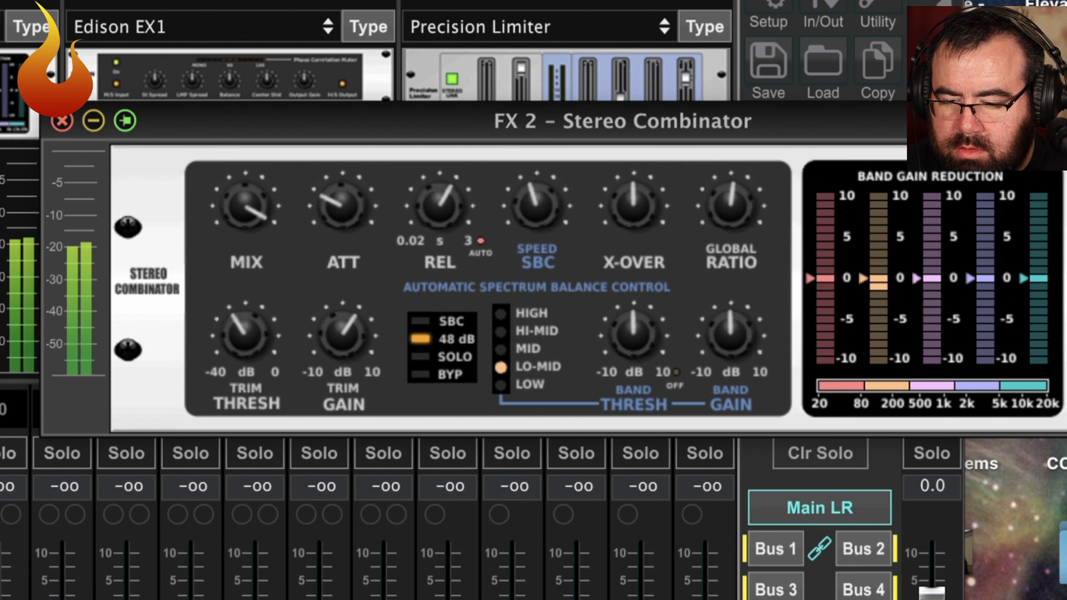
pyautogui.click(1, 454)
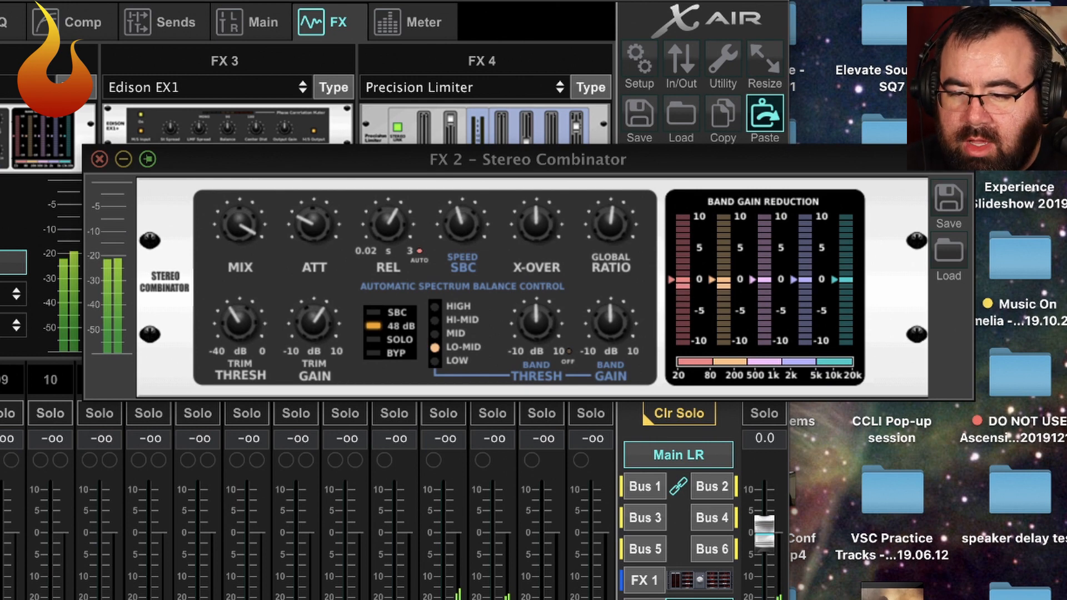
pyautogui.click(99, 160)
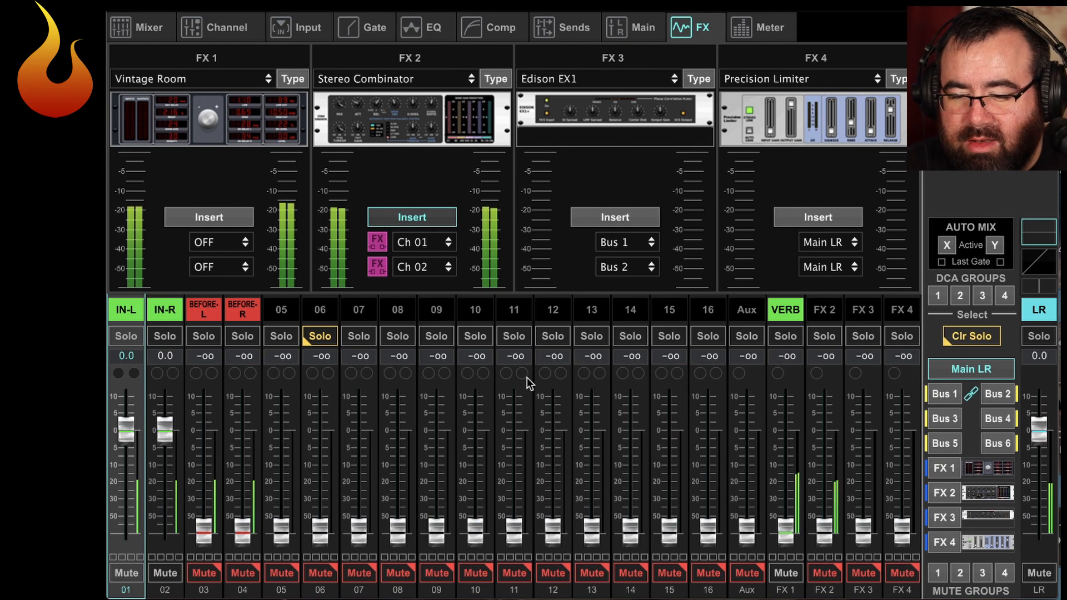
# Step: Clear the channel 06 solo, raise the VERB fader to hear the reverb, settle it at -21.6 dB, and solo the Aux channel
pyautogui.click(327, 341)
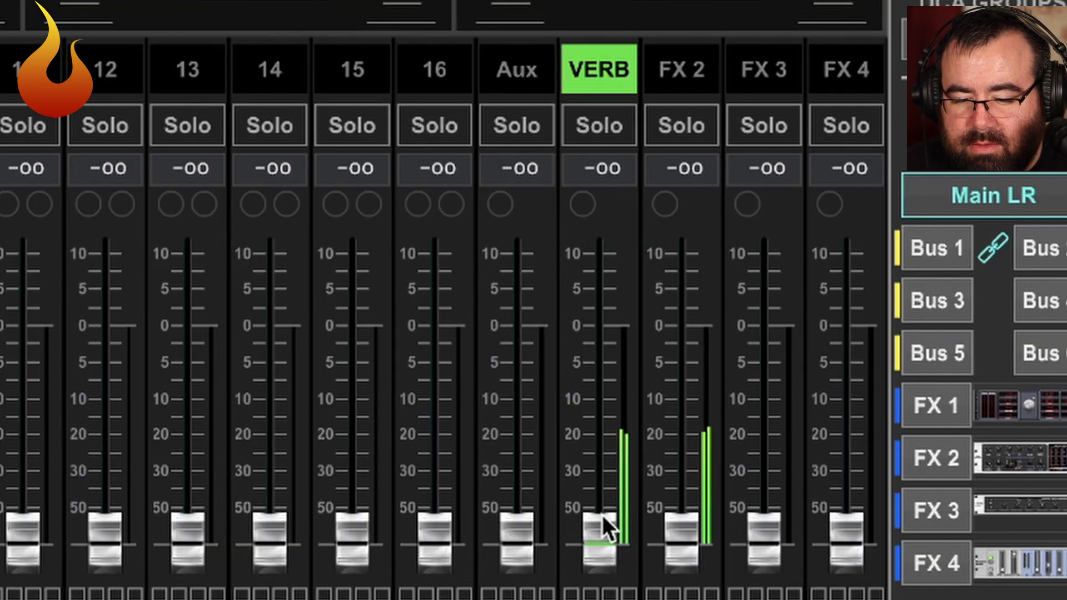
pyautogui.moveTo(603, 466); pyautogui.dragTo(612, 286)
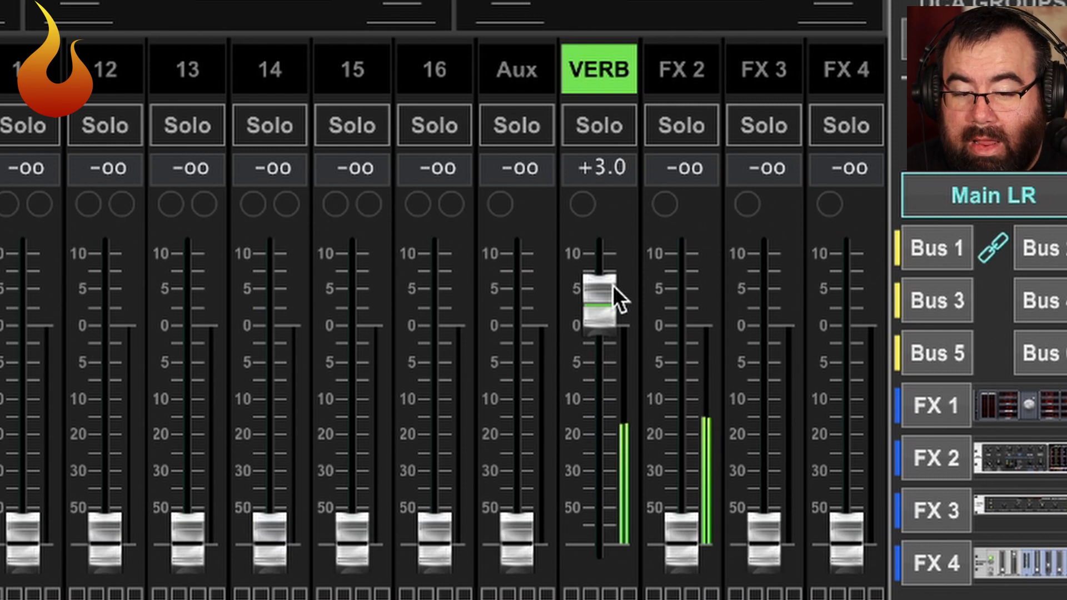
pyautogui.moveTo(607, 302)
pyautogui.mouseDown()
pyautogui.moveTo(591, 429)
pyautogui.moveTo(599, 282)
pyautogui.mouseUp()
pyautogui.moveTo(600, 367); pyautogui.dragTo(597, 416)
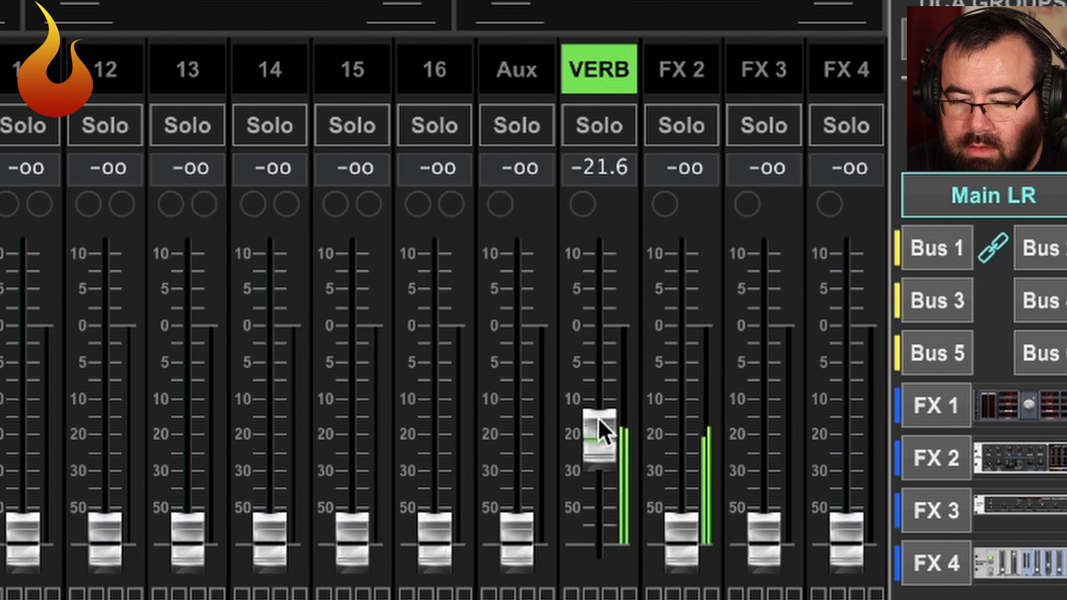
pyautogui.click(526, 130)
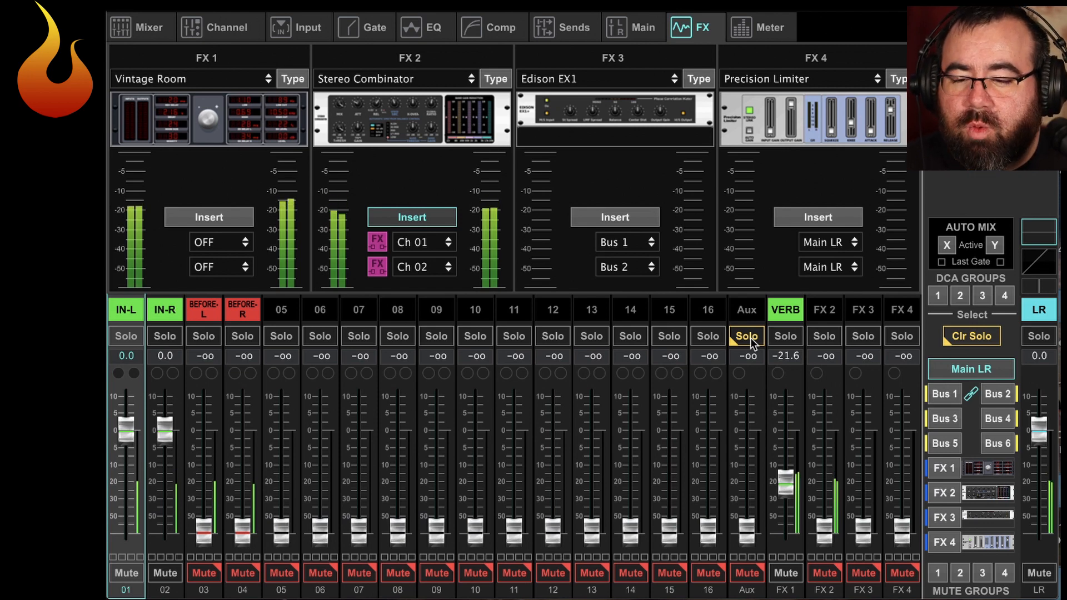
# Step: Examine the Edison EX1's stereo spread, LMF spread and output gain settings
pyautogui.click(592, 128)
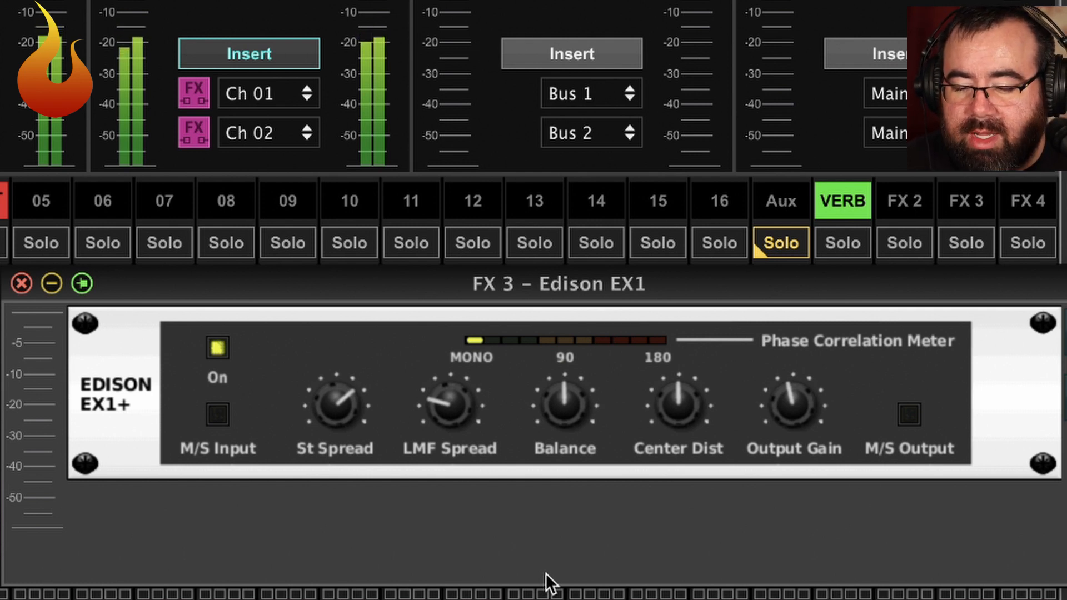
pyautogui.moveTo(327, 396)
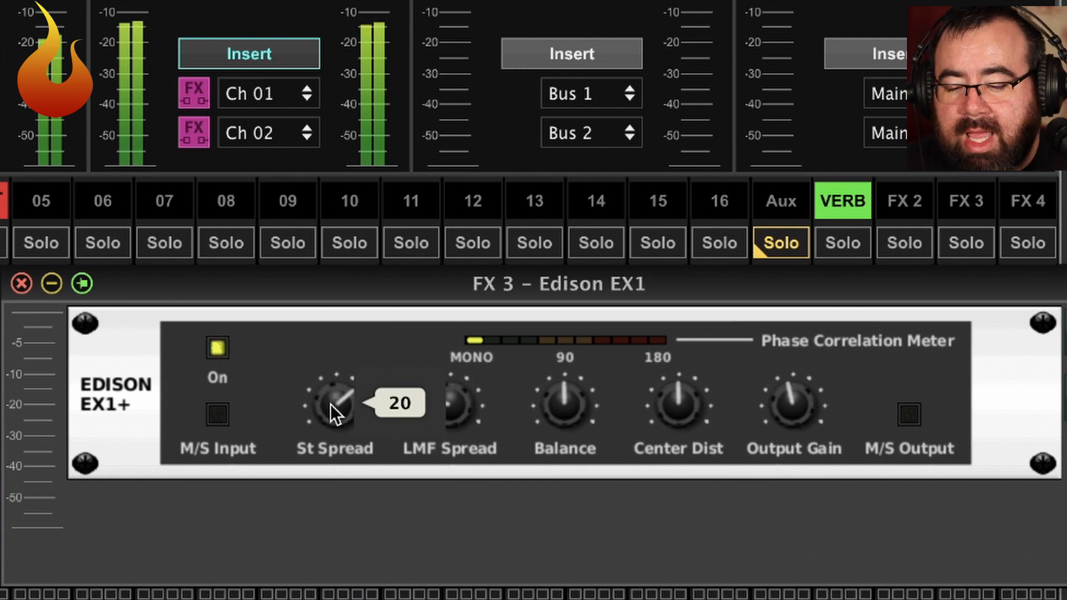
pyautogui.moveTo(435, 422)
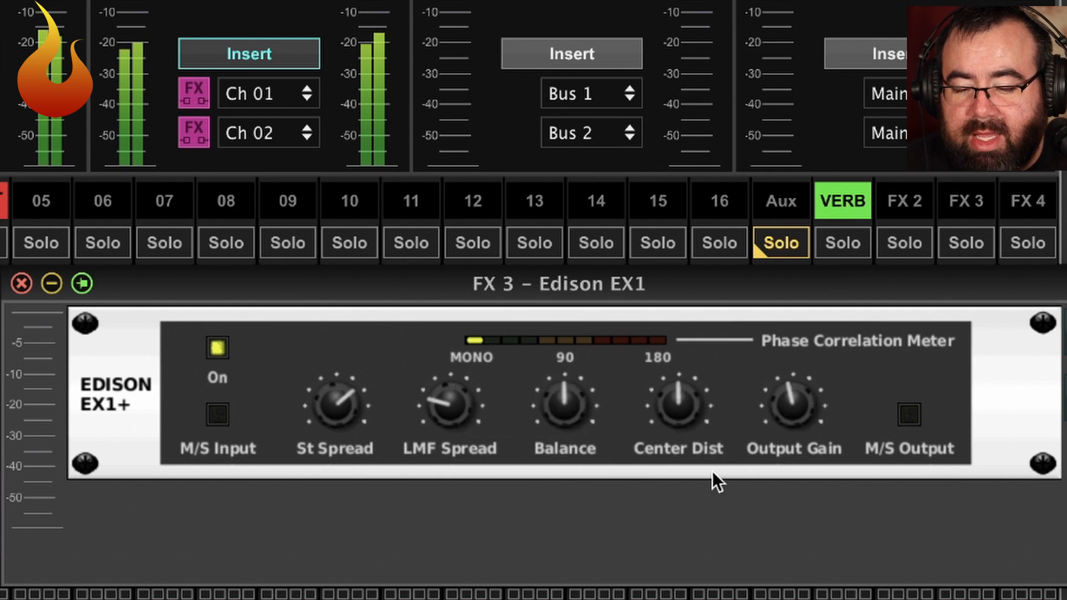
pyautogui.moveTo(802, 399)
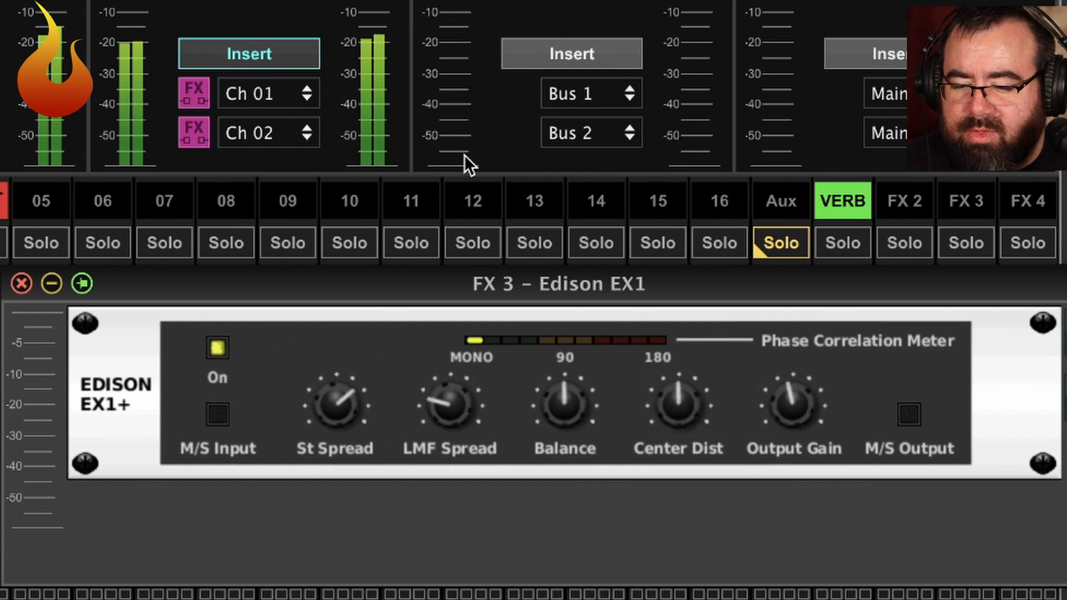
# Step: With Aux unsoloed, compare the mix by toggling the FX 3 insert, leave it on, solo channel 13 and close the Edison EX1
pyautogui.click(792, 243)
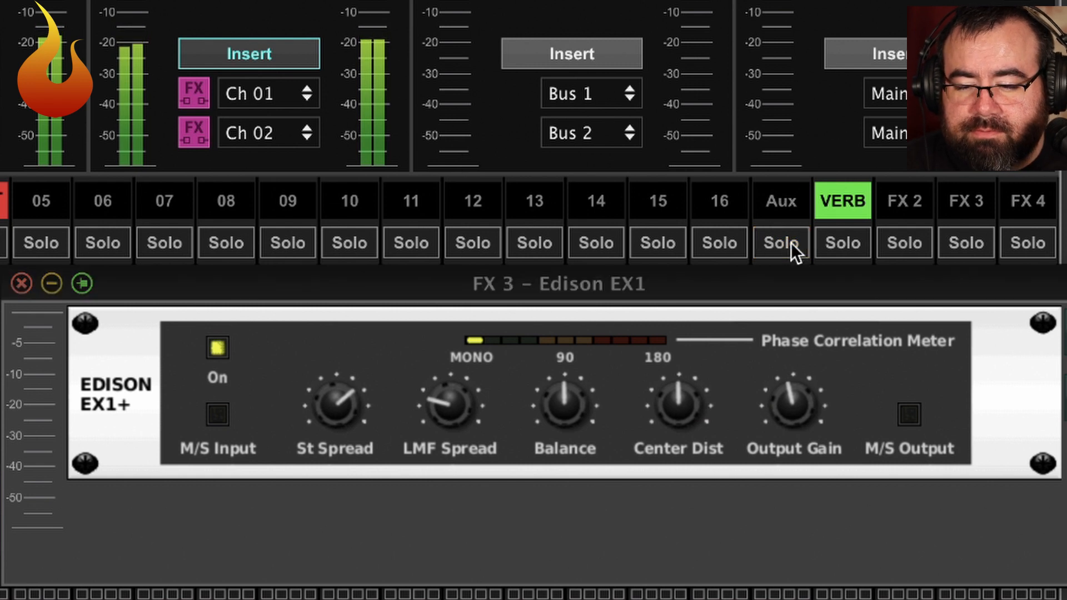
pyautogui.click(537, 57)
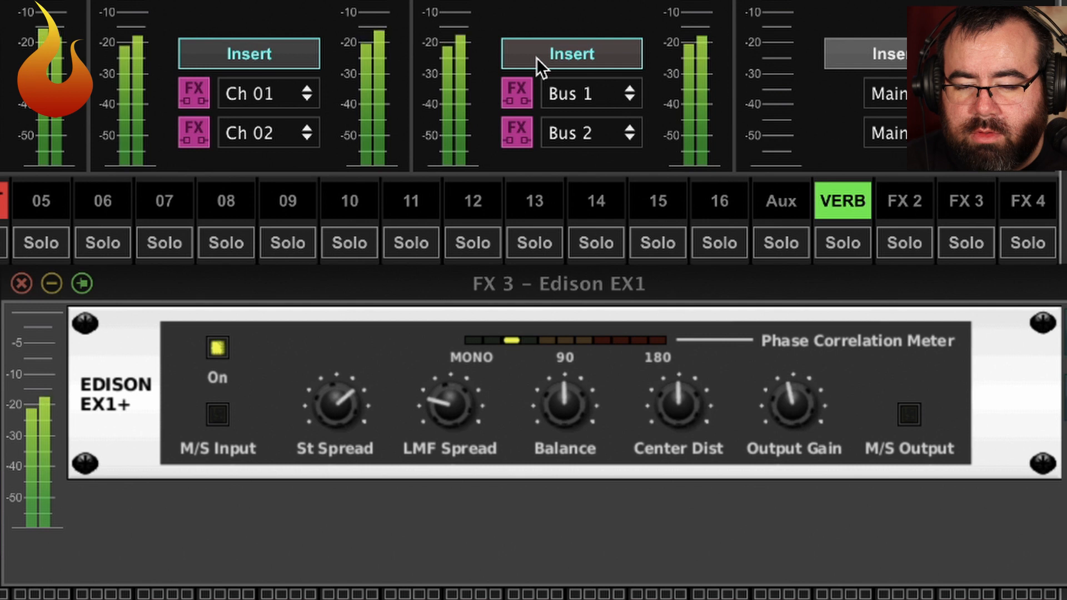
pyautogui.click(536, 58)
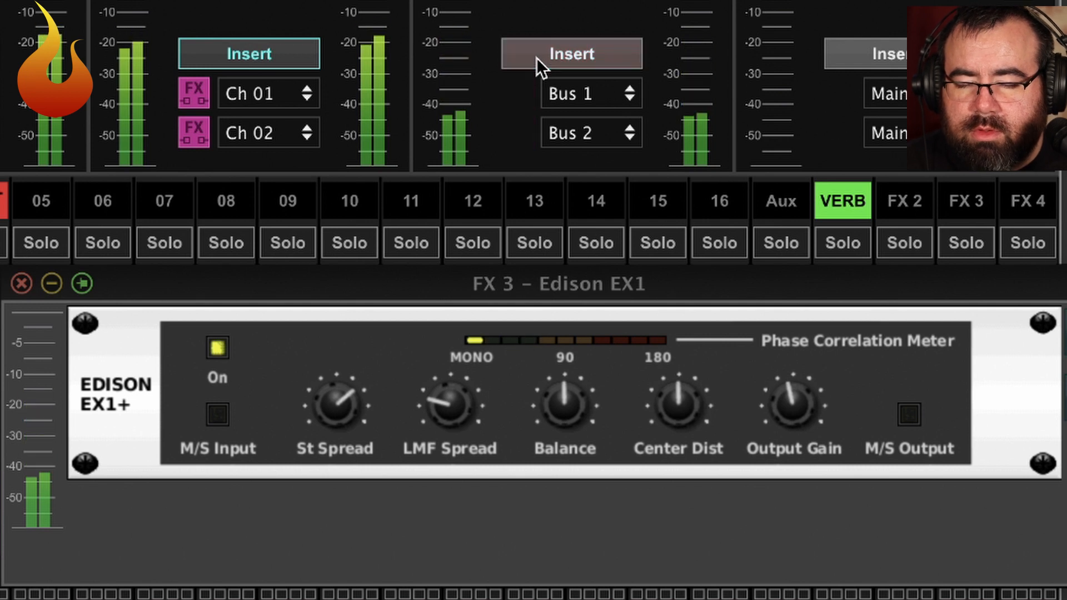
pyautogui.click(536, 58)
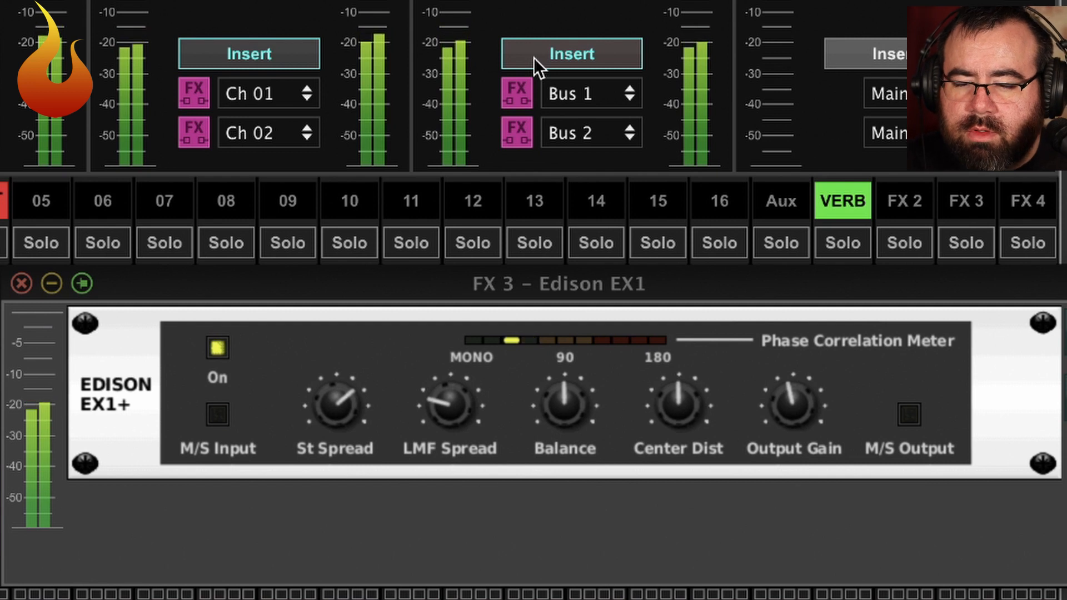
pyautogui.click(533, 58)
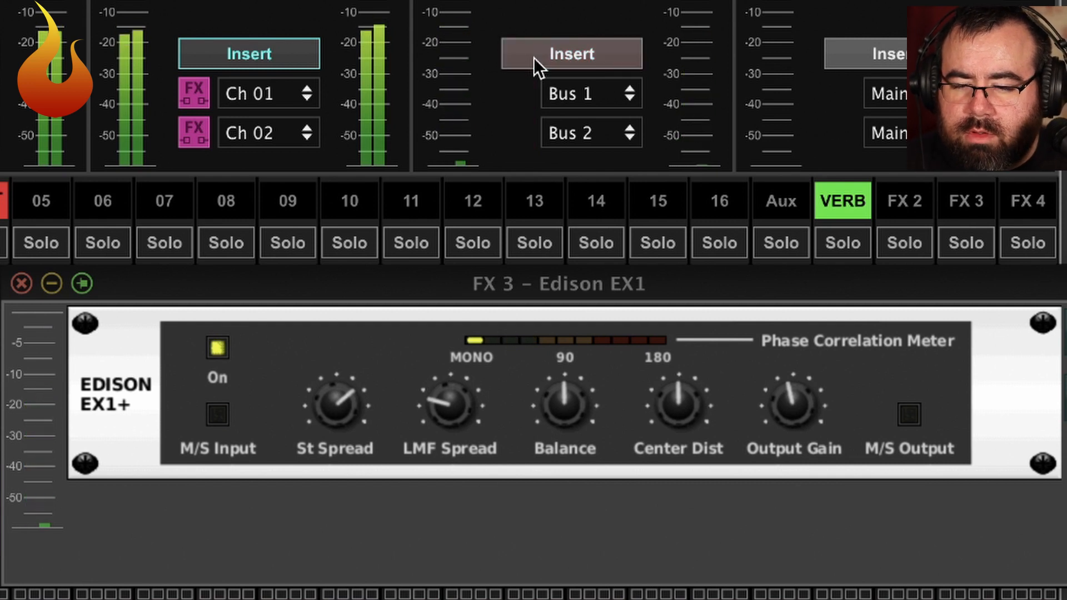
pyautogui.click(534, 58)
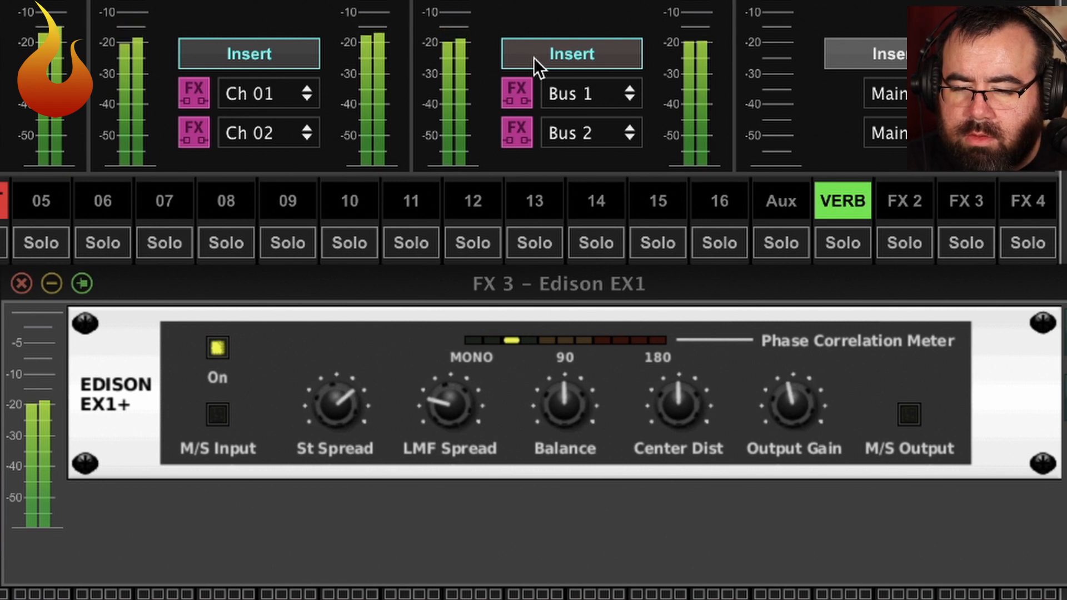
pyautogui.click(533, 58)
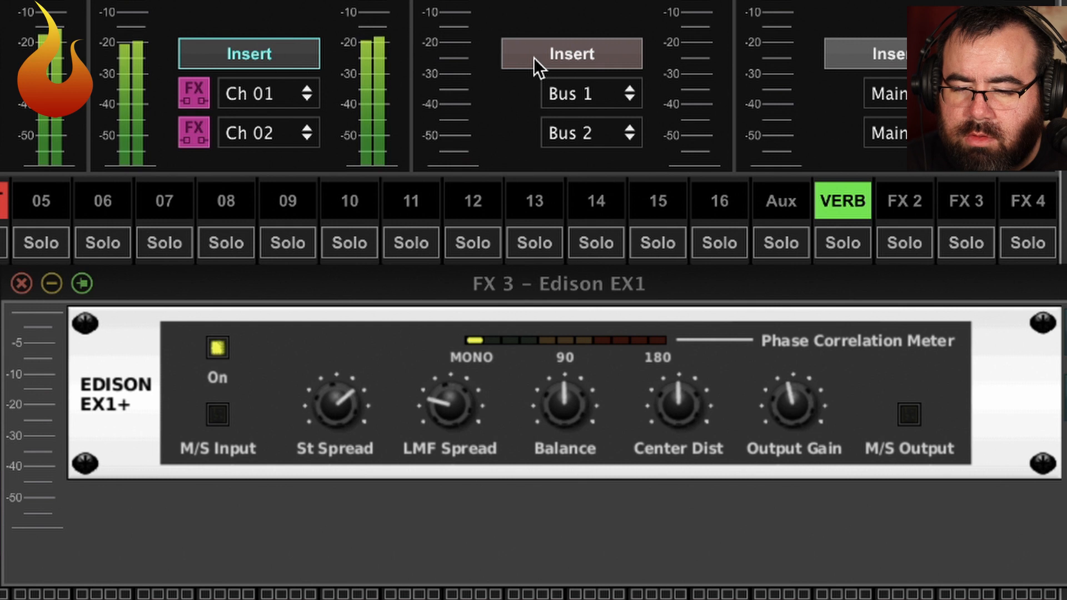
pyautogui.click(533, 58)
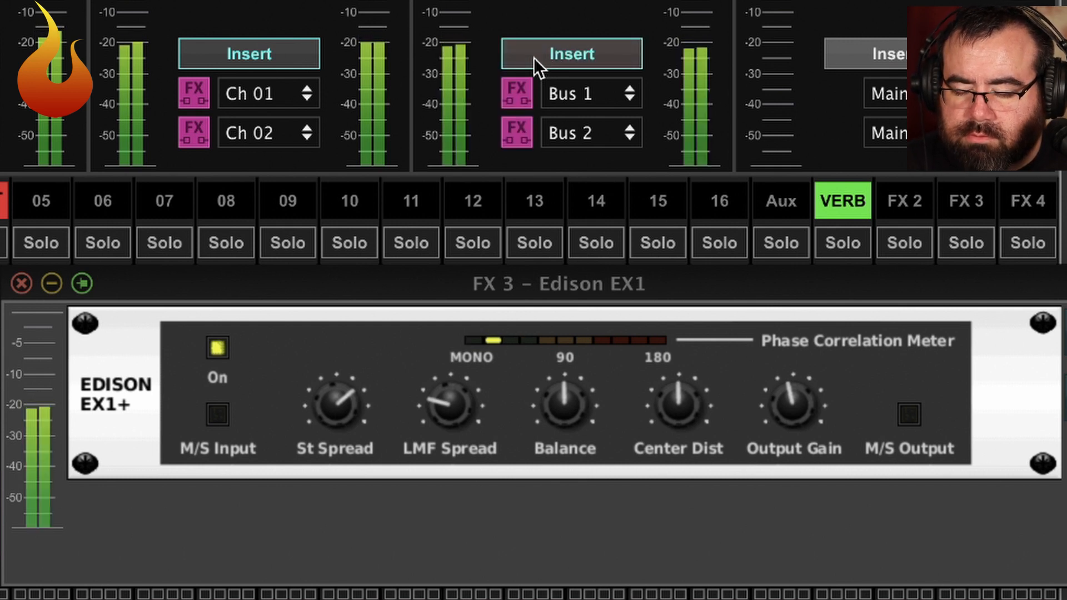
pyautogui.click(541, 244)
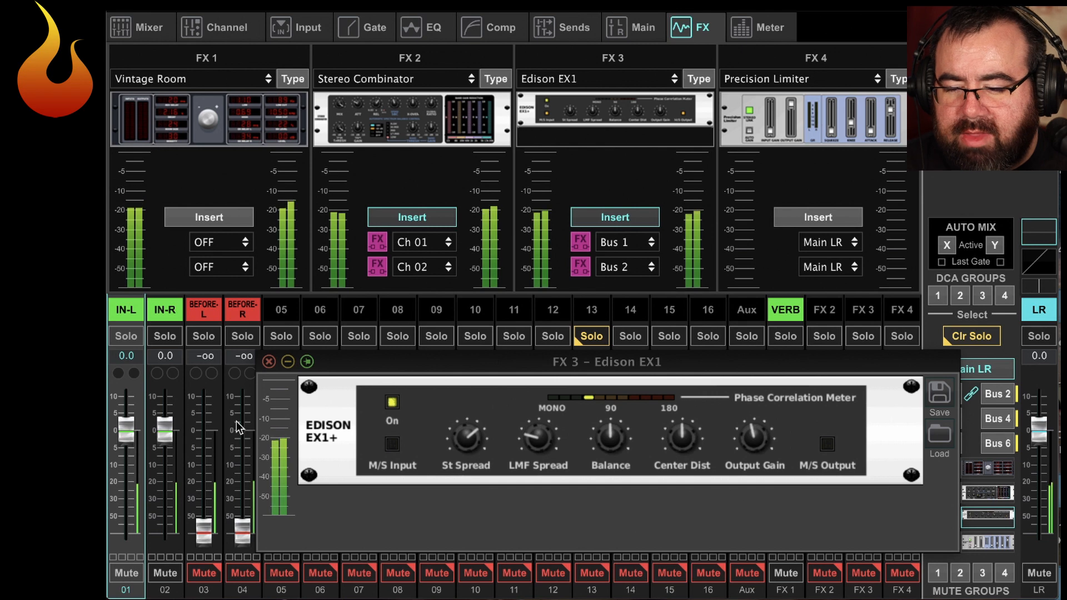
pyautogui.click(268, 362)
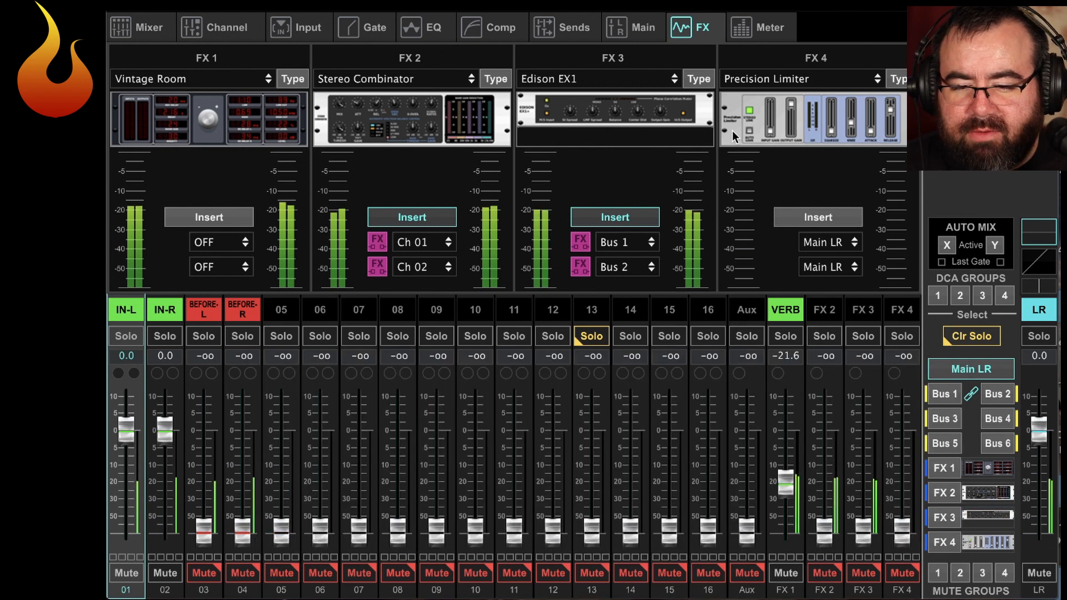
# Step: Examine the Precision Limiter's settings and switch on the FX 4 insert for Main LR
pyautogui.click(809, 114)
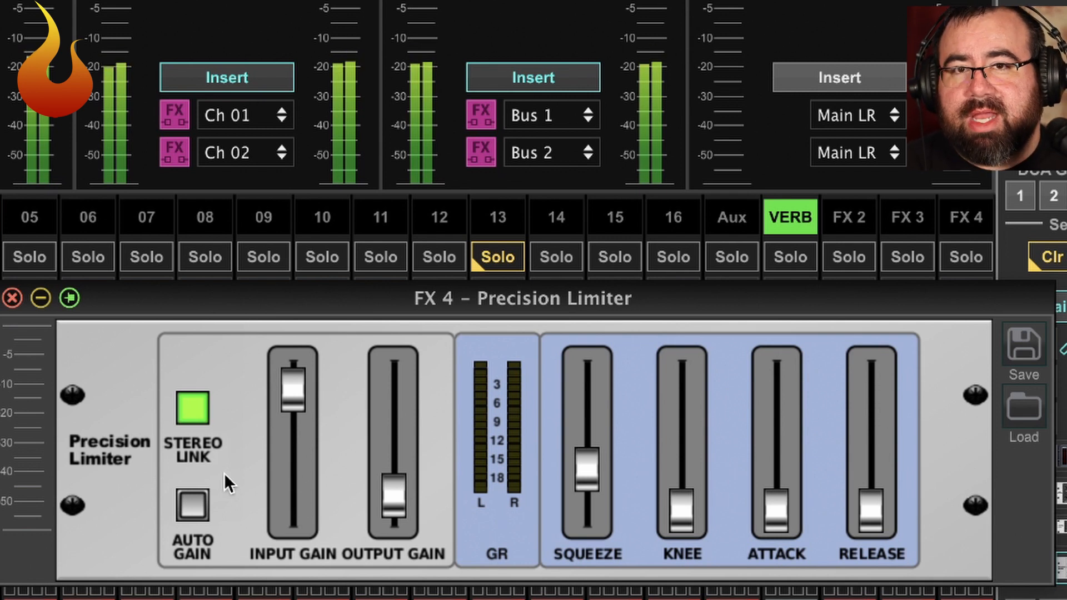
pyautogui.moveTo(291, 397)
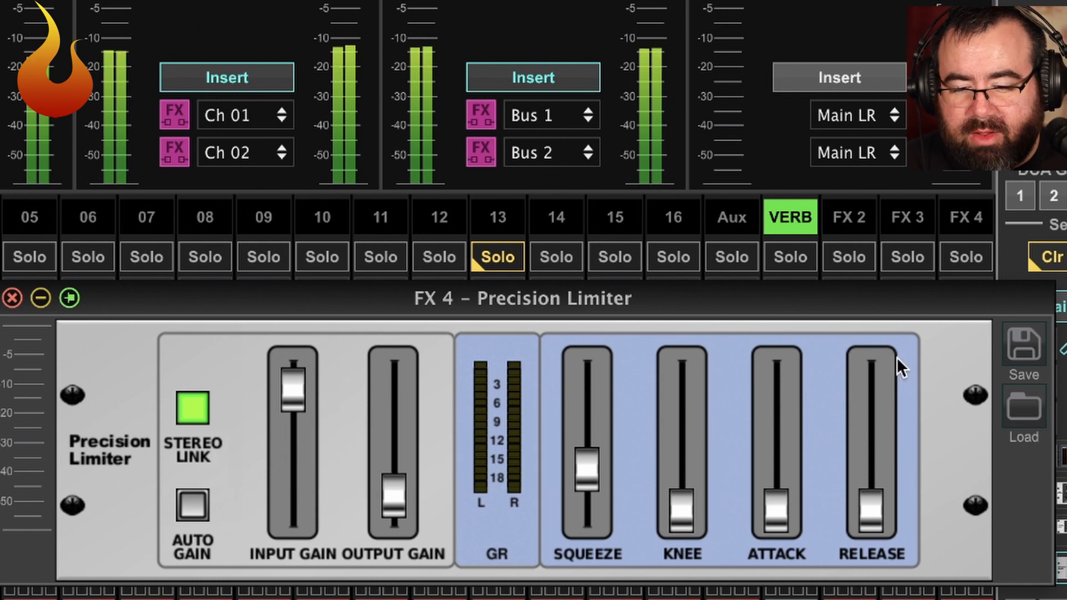
pyautogui.click(856, 82)
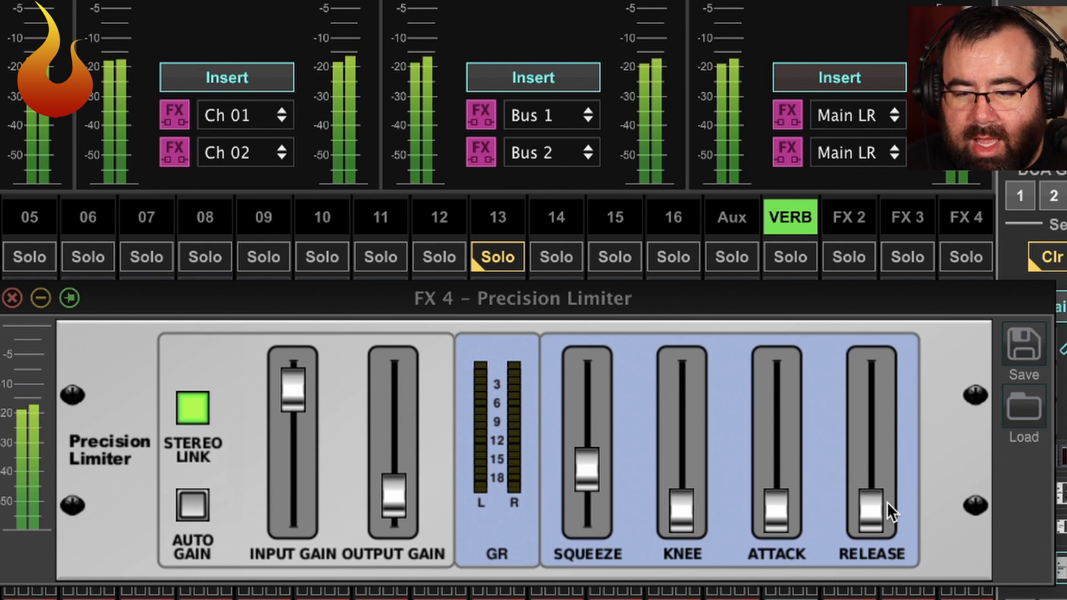
# Step: With channel 13 unsoloed, compare the mix by toggling the FX 4 Main LR insert, leave it on and solo channel 13 again
pyautogui.click(837, 76)
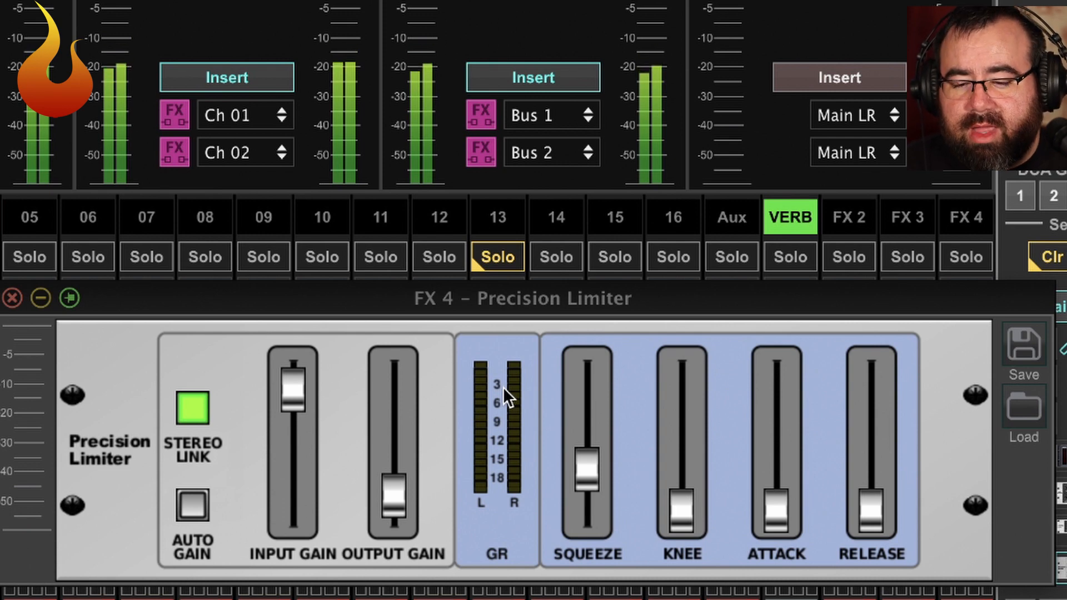
pyautogui.click(491, 251)
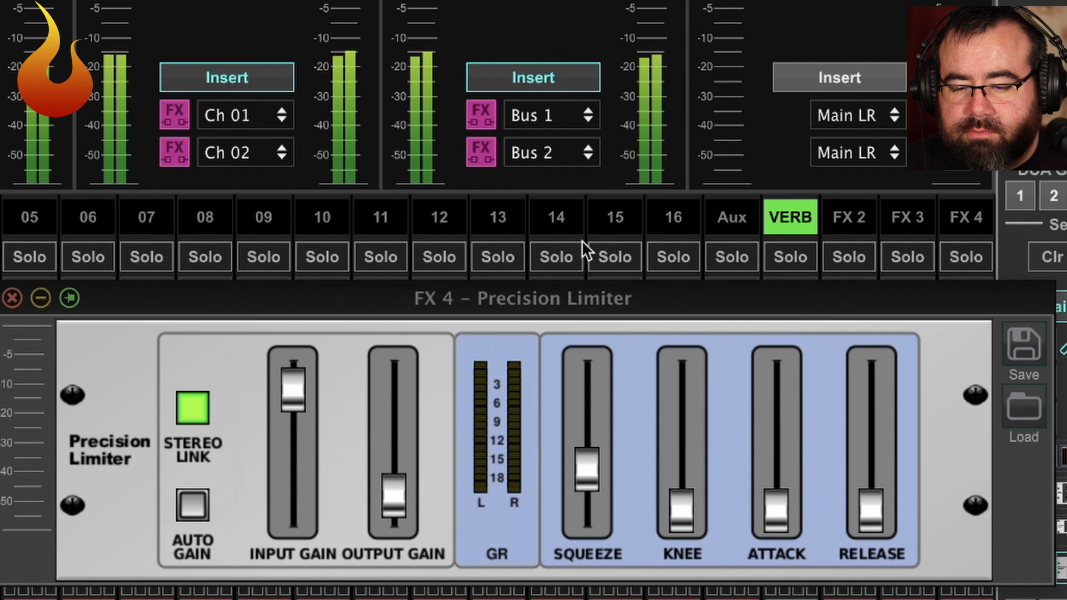
pyautogui.click(829, 83)
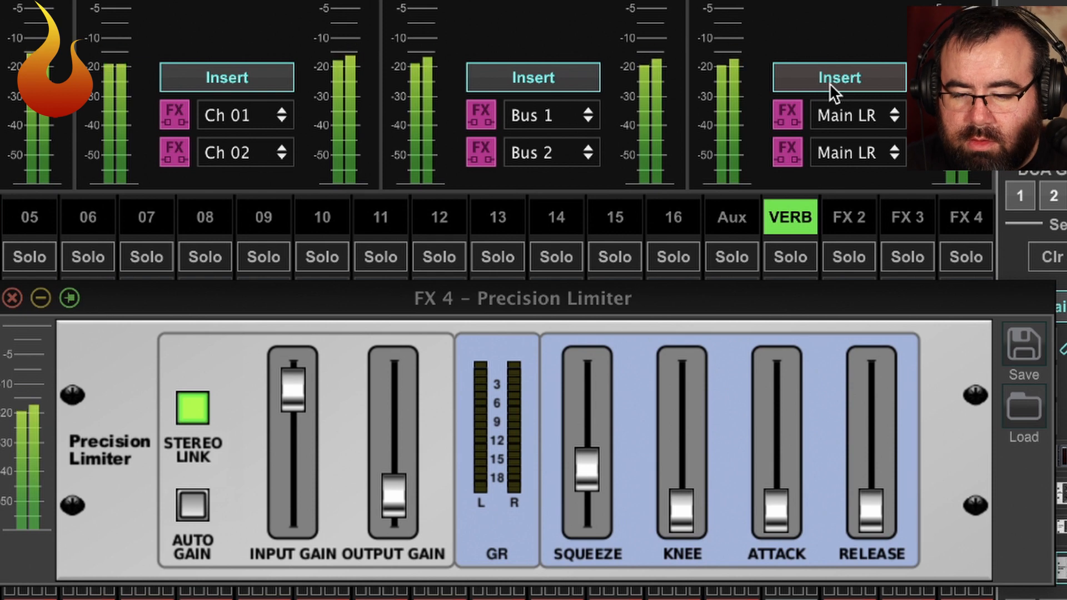
pyautogui.click(830, 82)
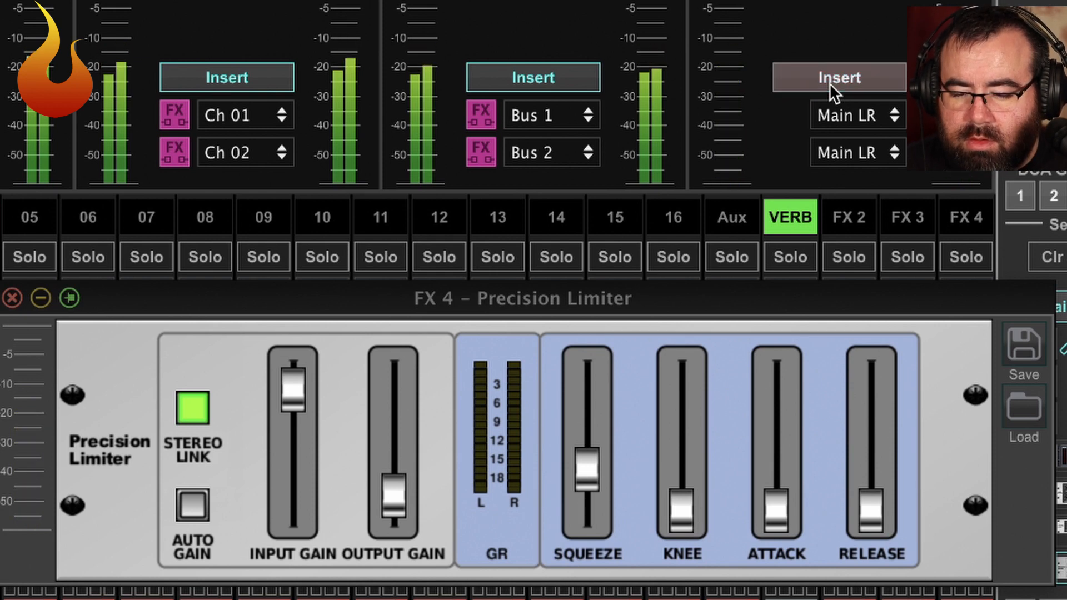
pyautogui.click(830, 83)
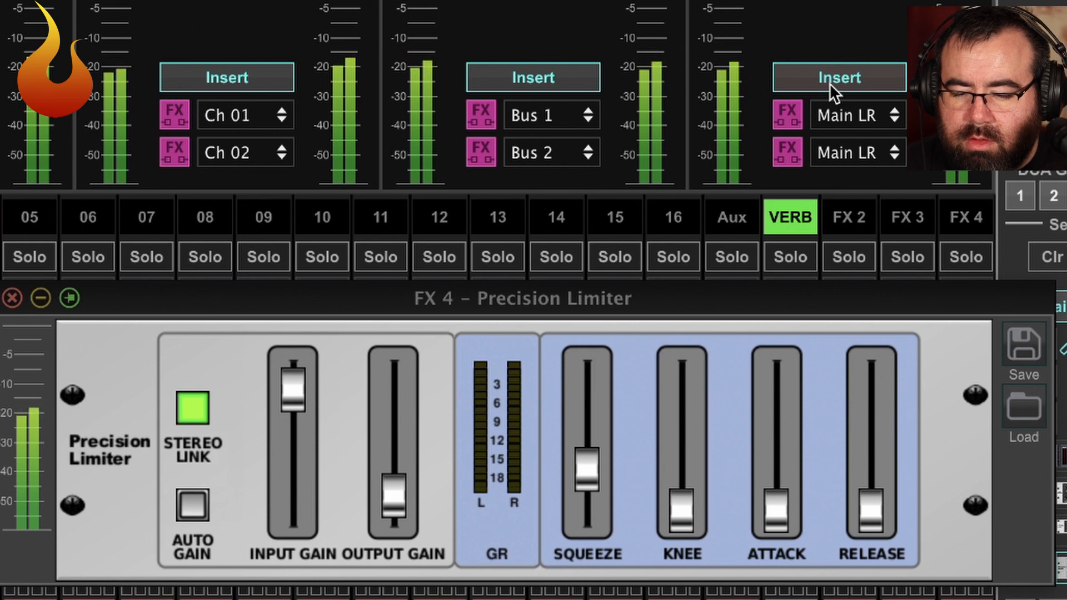
pyautogui.click(830, 82)
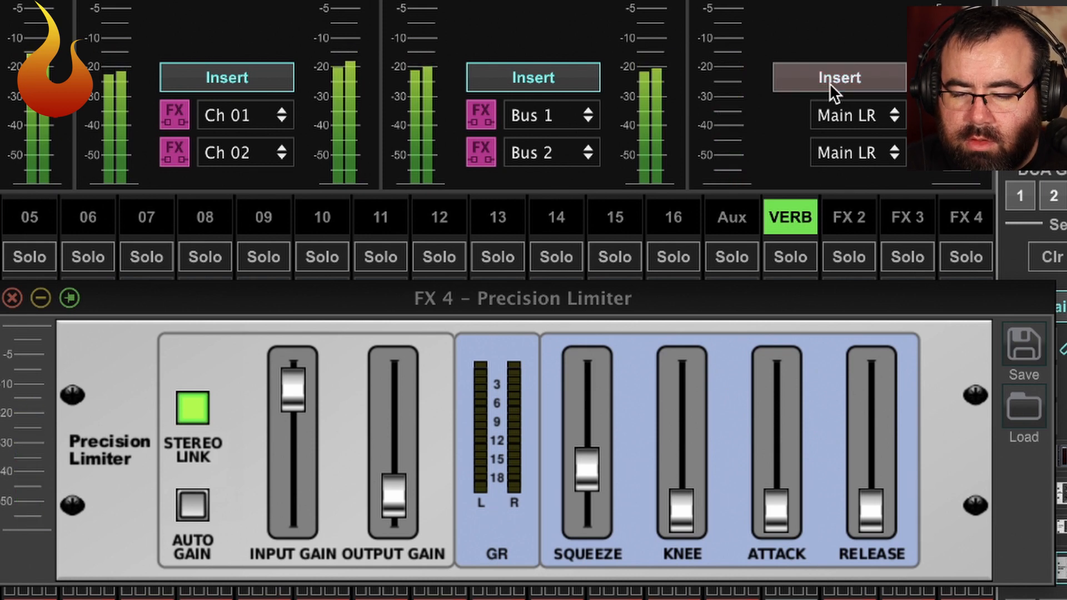
pyautogui.click(830, 83)
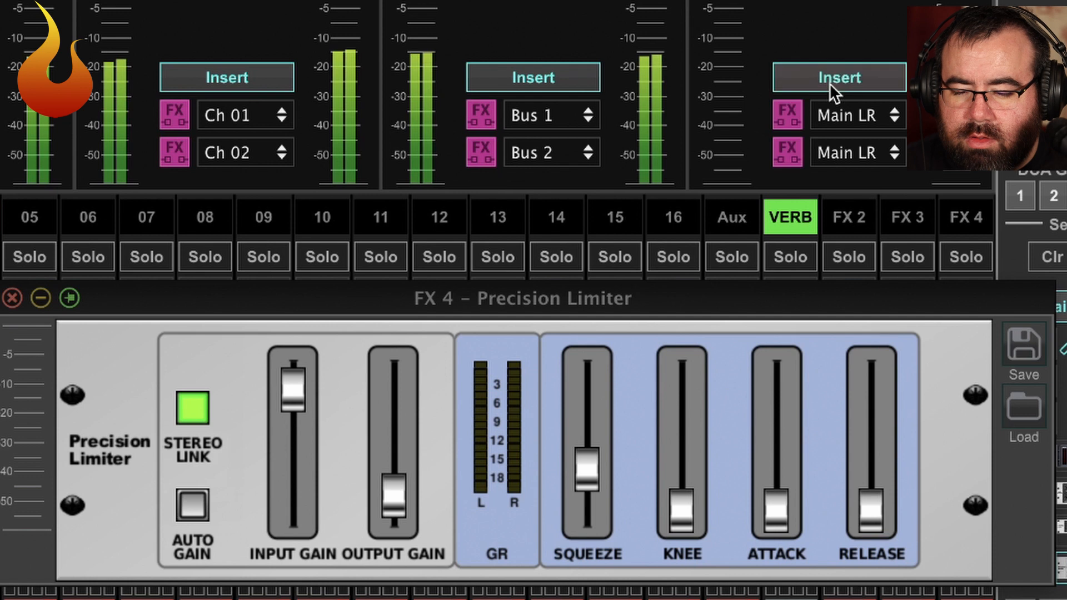
pyautogui.click(500, 249)
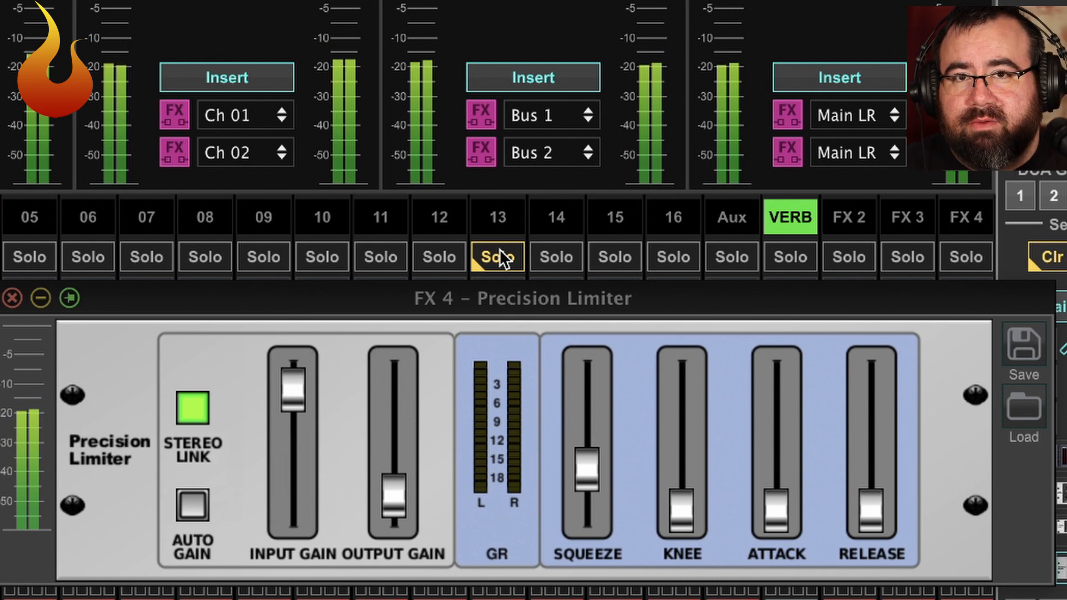
# Step: Clear the channel 13 solo, repeatedly bypass and re-enable the Precision Limiter insert to compare, leave it on and solo channel 16
pyautogui.click(500, 249)
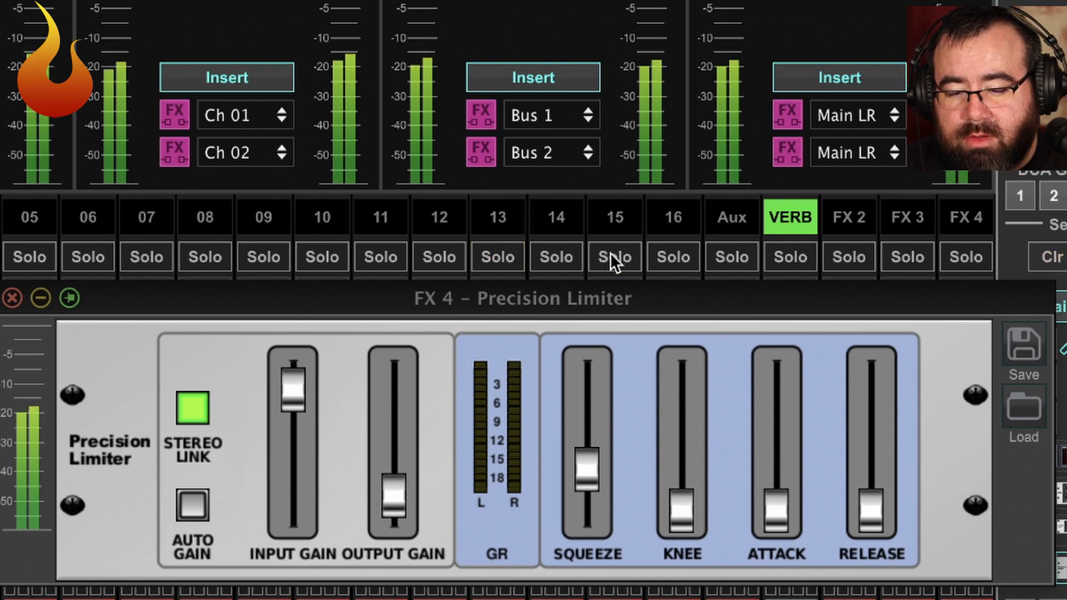
pyautogui.click(815, 67)
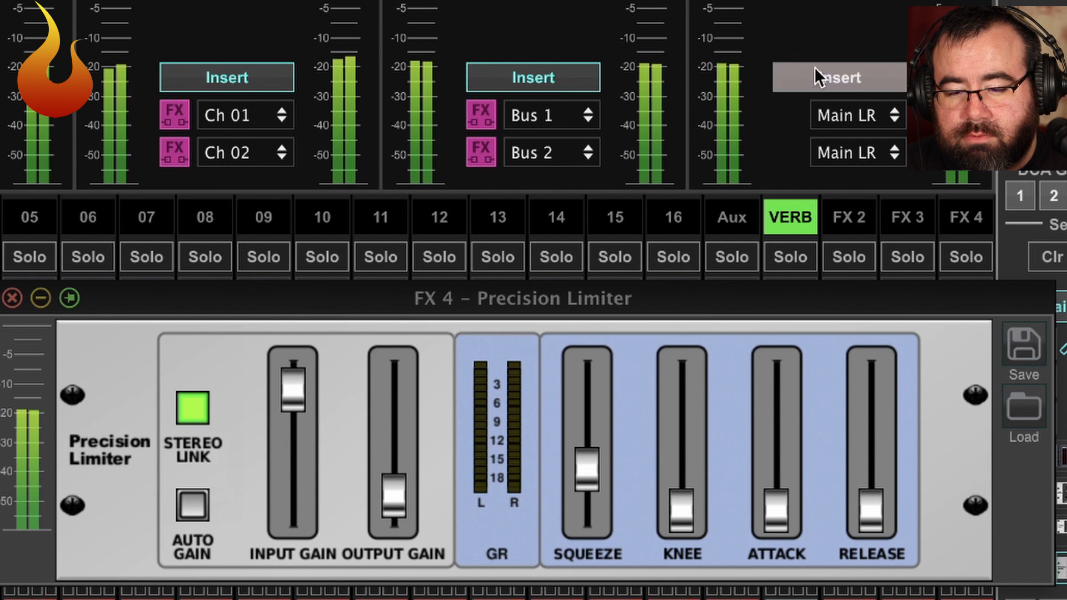
pyautogui.click(814, 67)
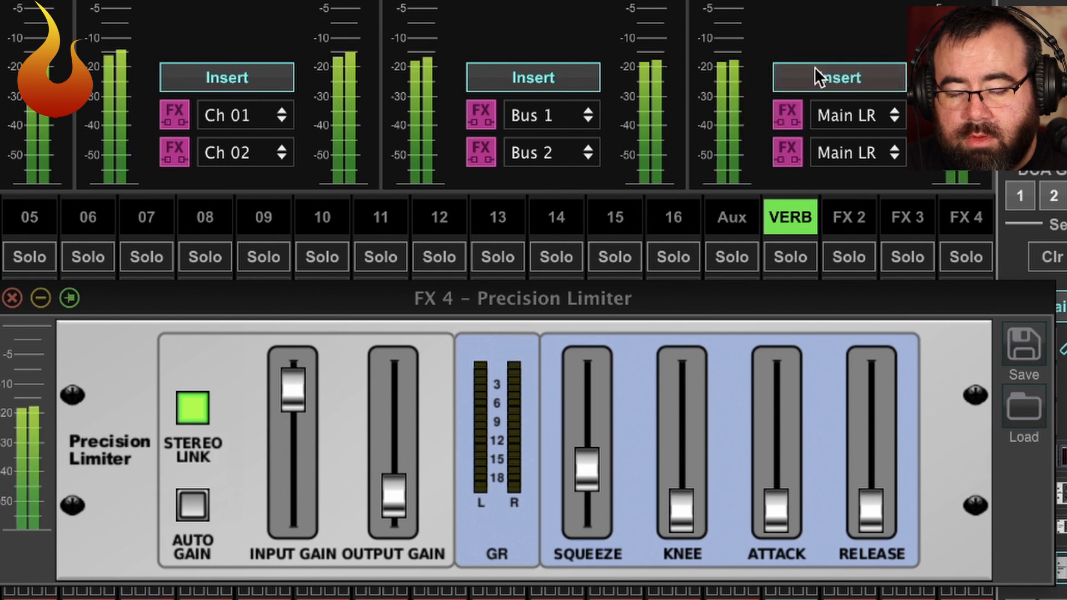
pyautogui.click(815, 67)
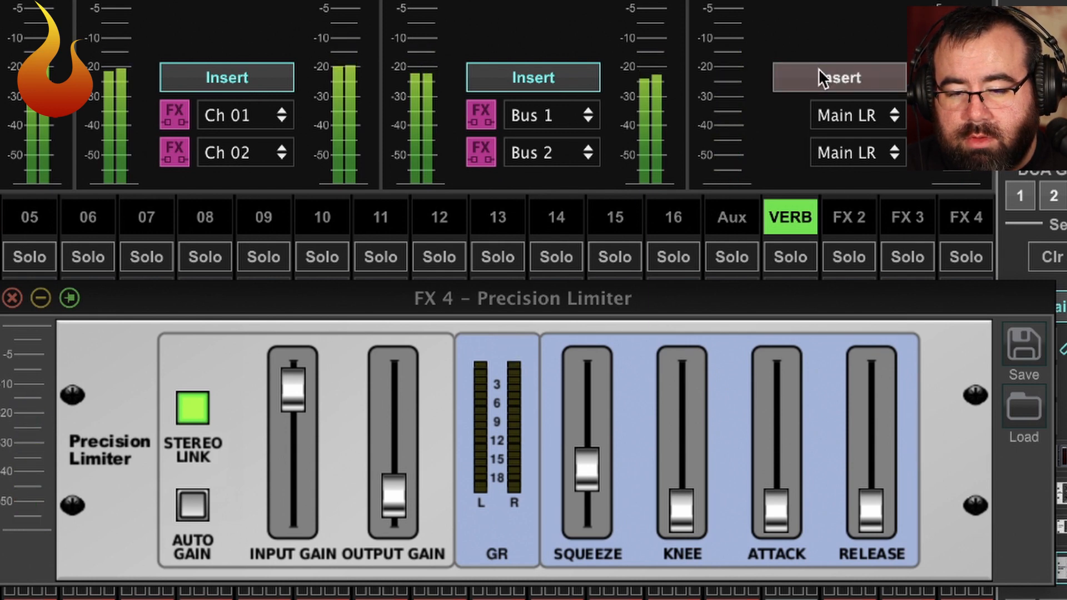
pyautogui.click(818, 68)
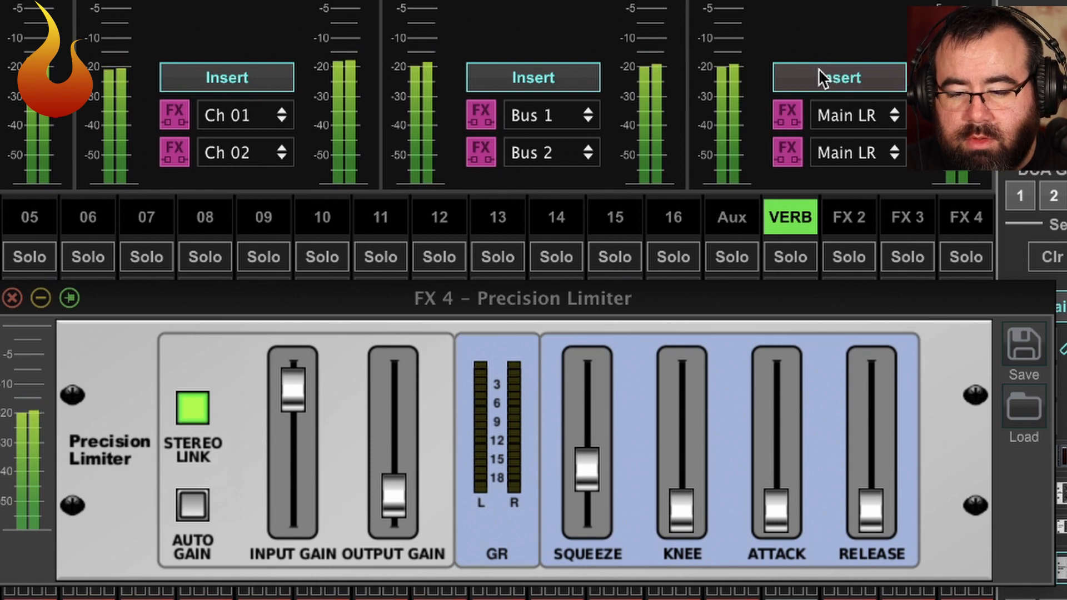
pyautogui.click(818, 68)
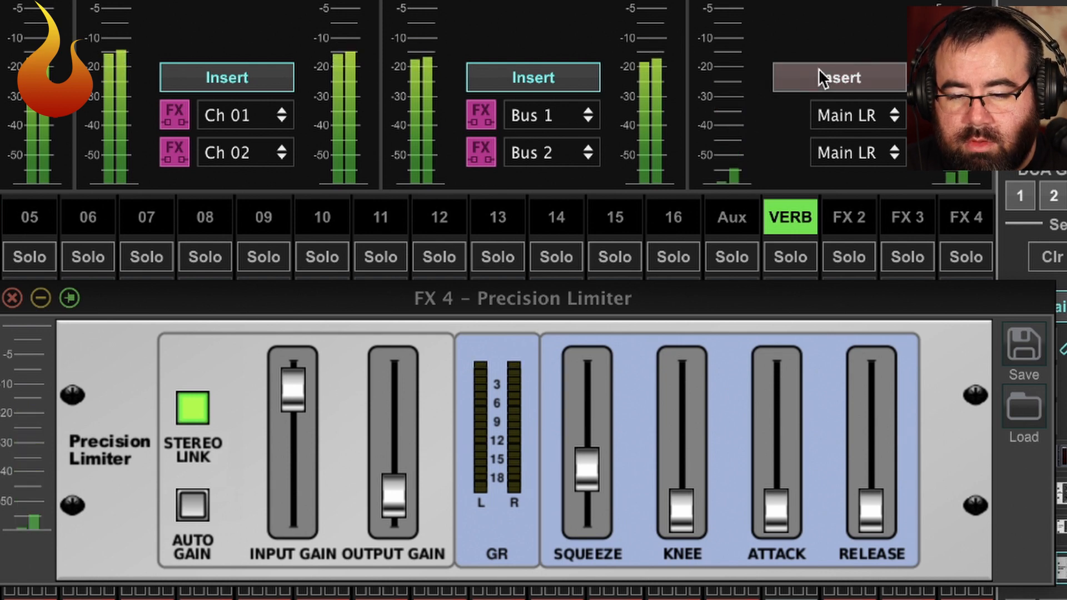
pyautogui.click(818, 67)
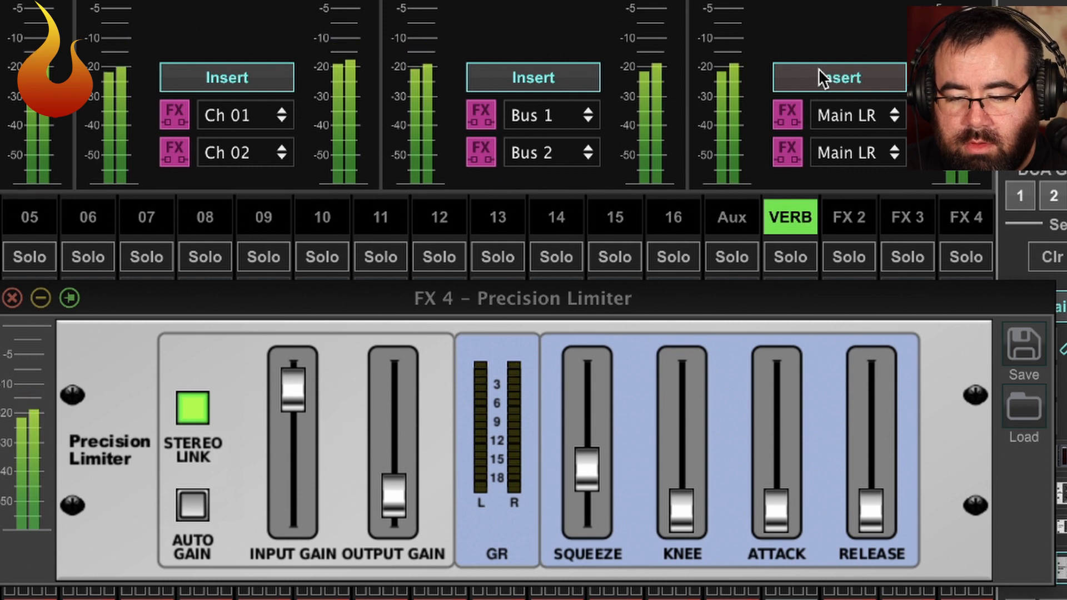
pyautogui.click(818, 68)
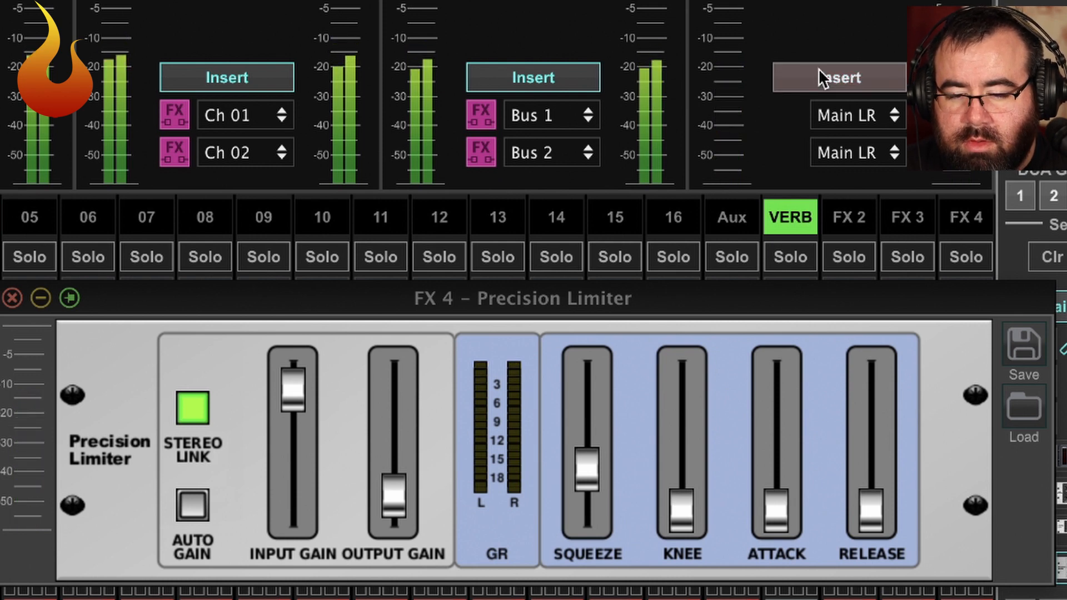
pyautogui.click(819, 67)
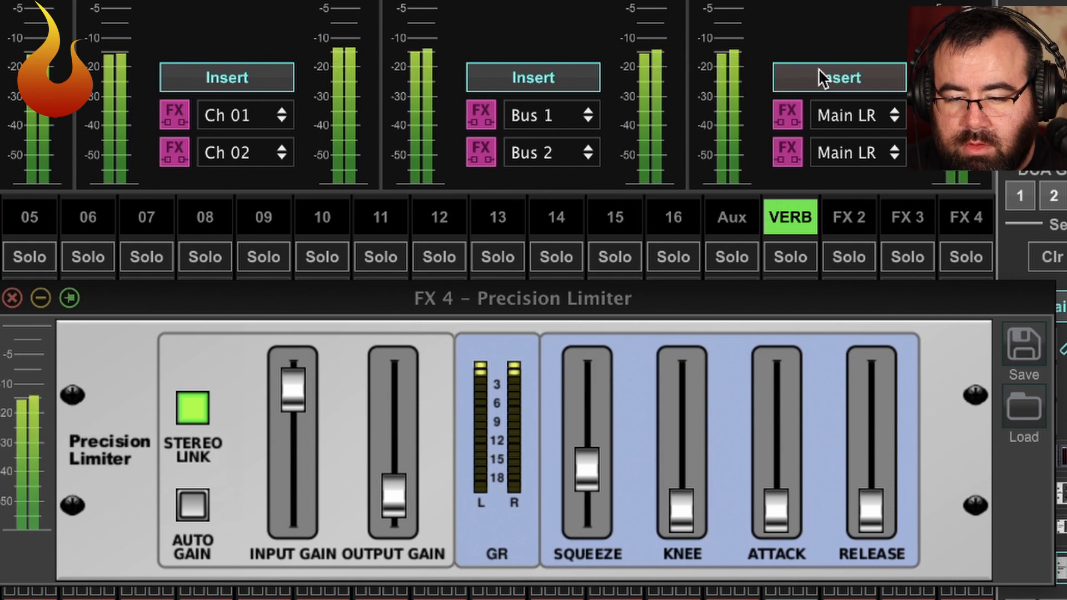
pyautogui.click(818, 68)
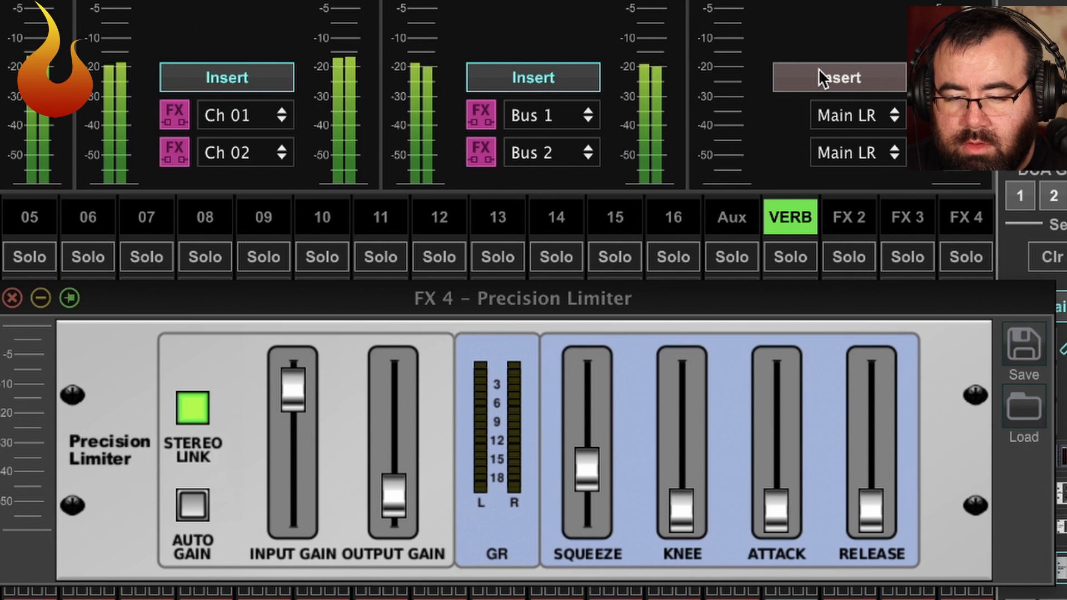
pyautogui.click(818, 67)
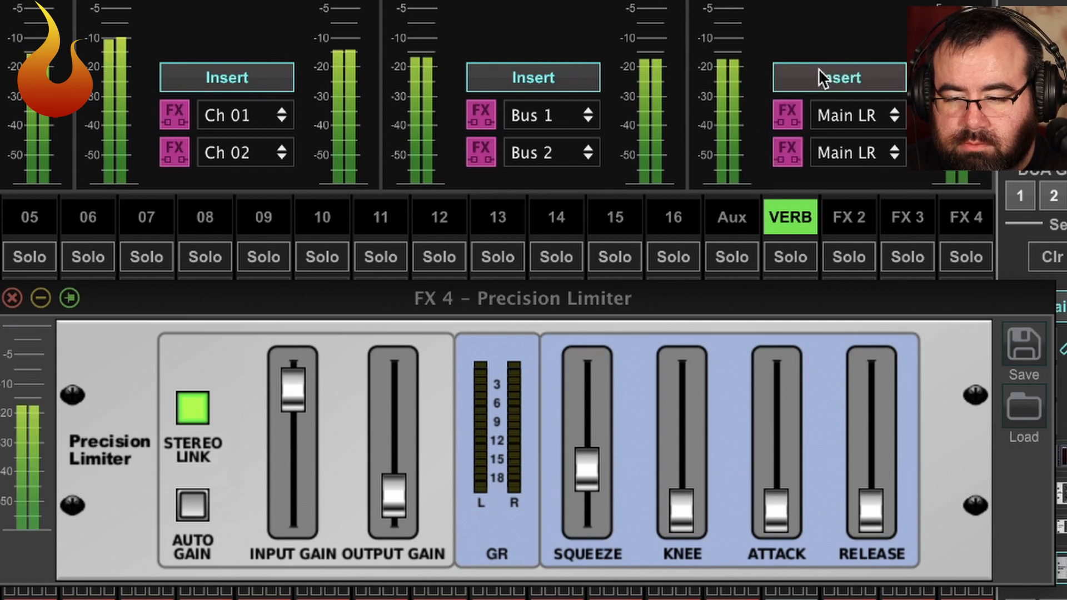
pyautogui.click(818, 67)
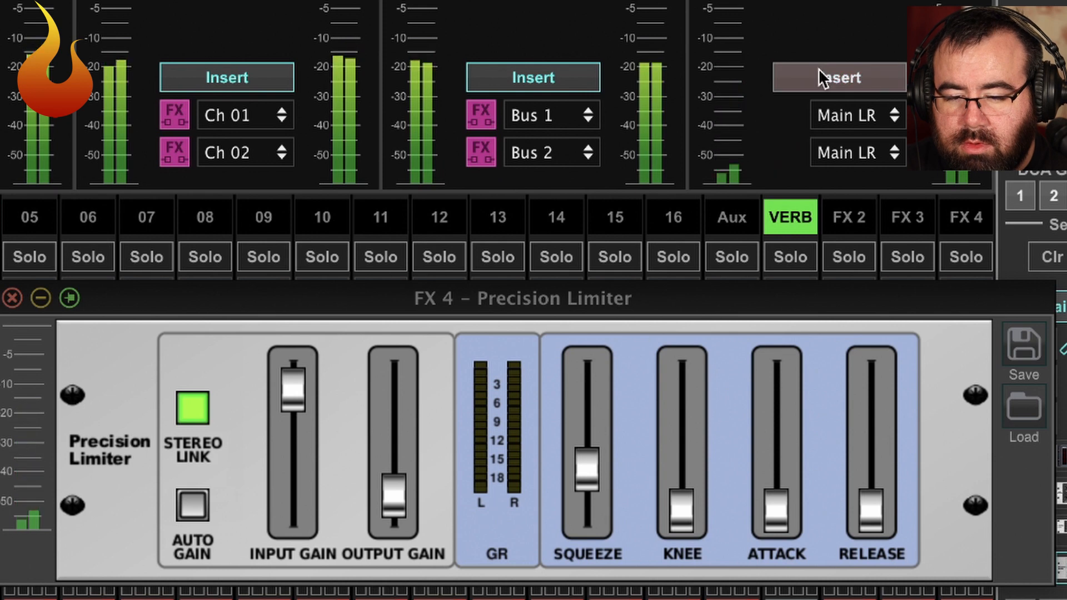
pyautogui.click(819, 67)
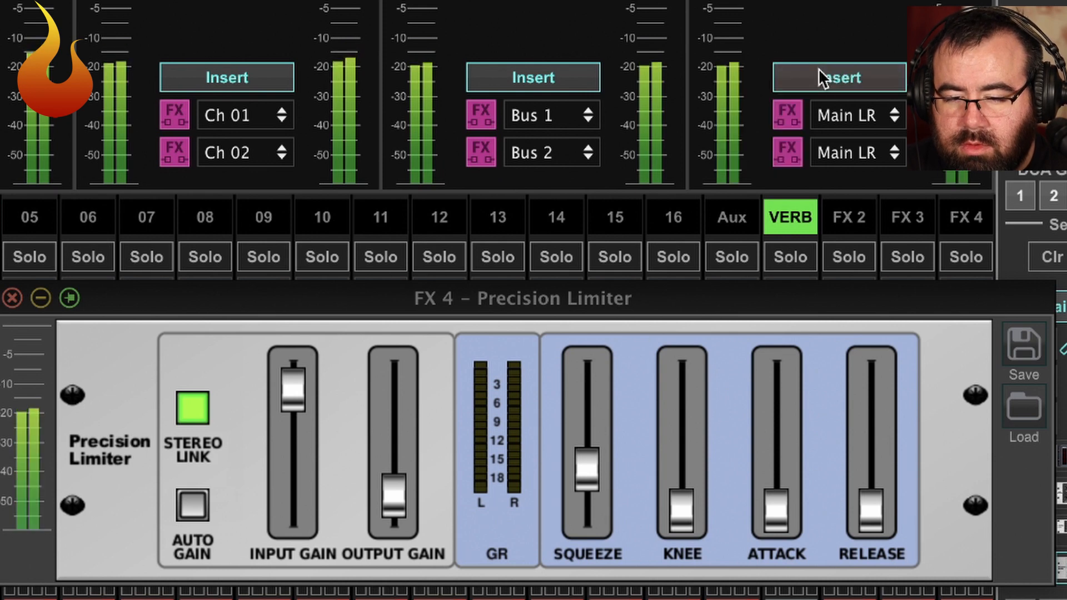
pyautogui.click(818, 68)
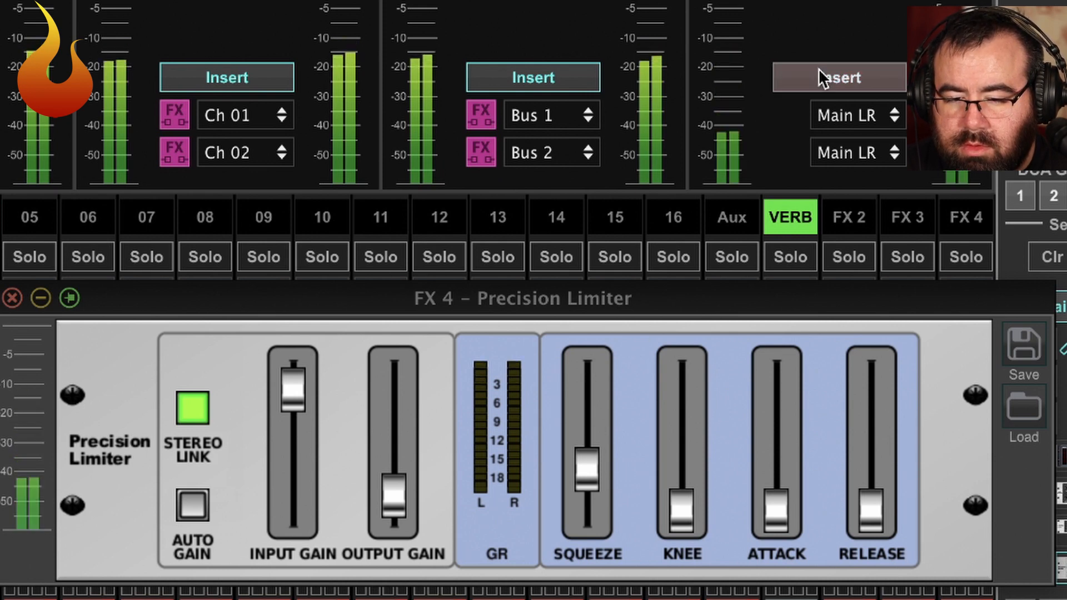
pyautogui.click(818, 68)
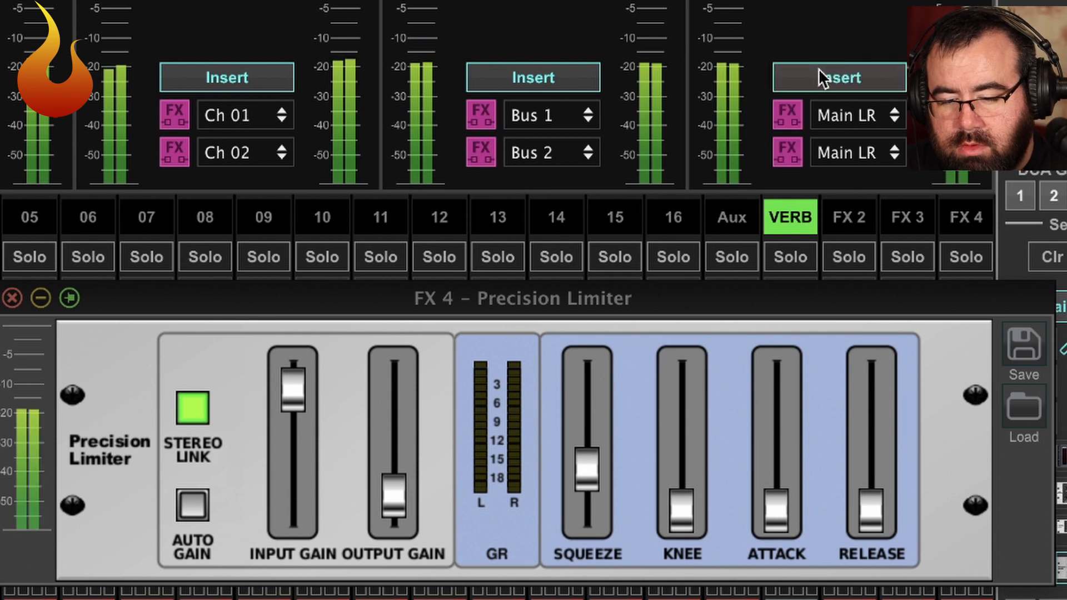
pyautogui.click(673, 257)
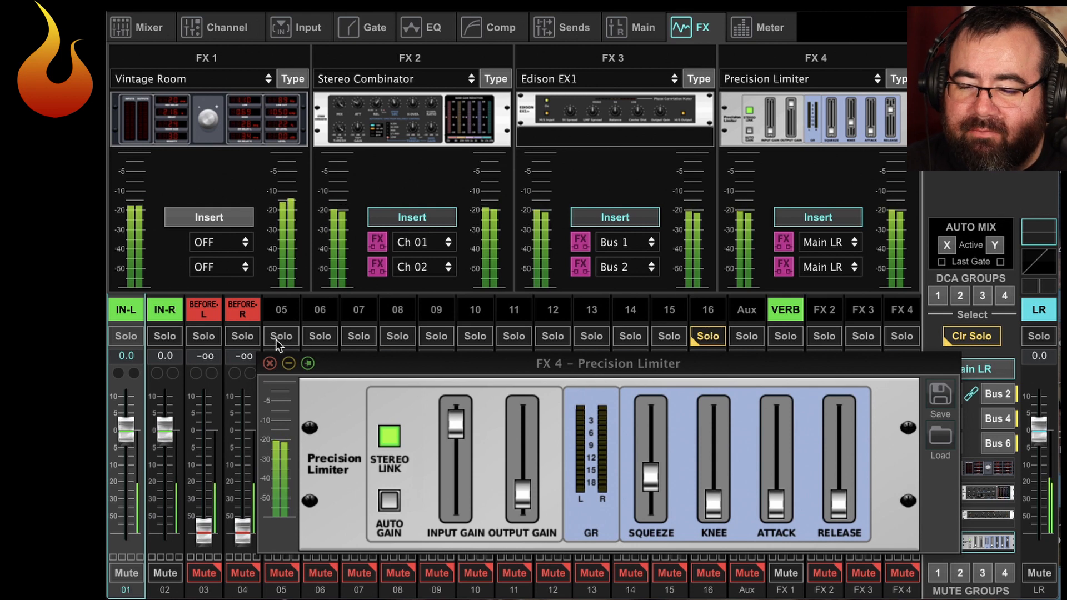
# Step: Compare the unprocessed BEFORE-L/BEFORE-R pair with the processed mix by toggling the pair's solo, leave it unsoloed and solo channel 05
pyautogui.click(198, 335)
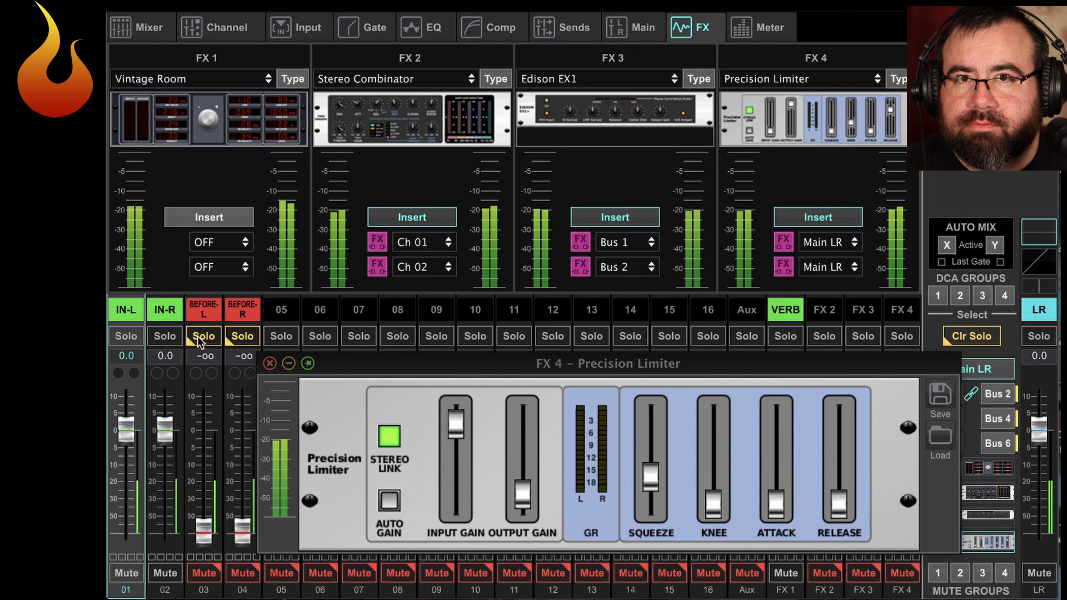
pyautogui.click(198, 337)
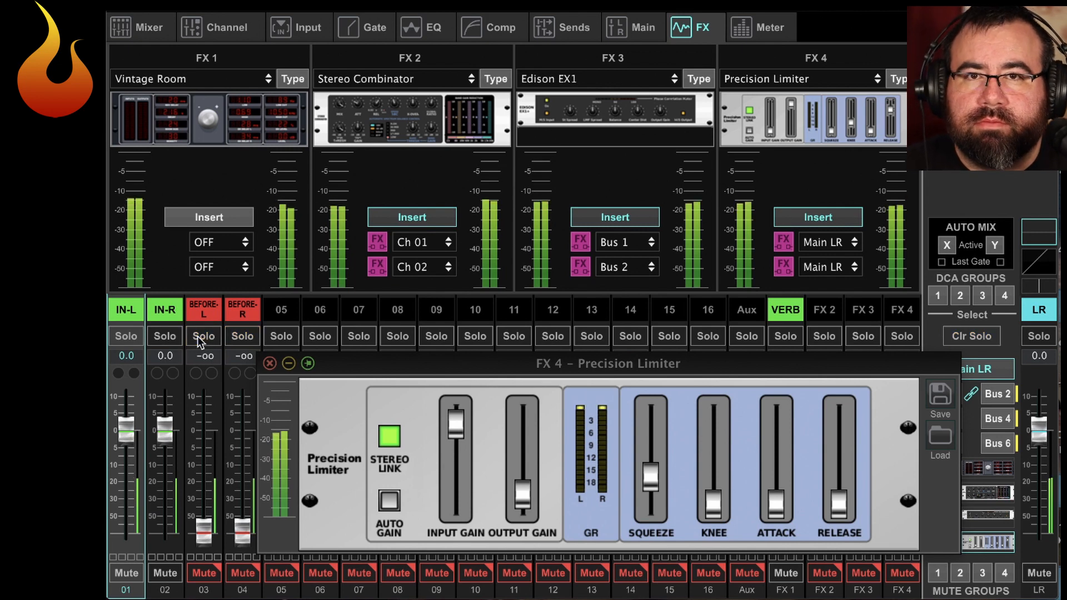
pyautogui.click(197, 336)
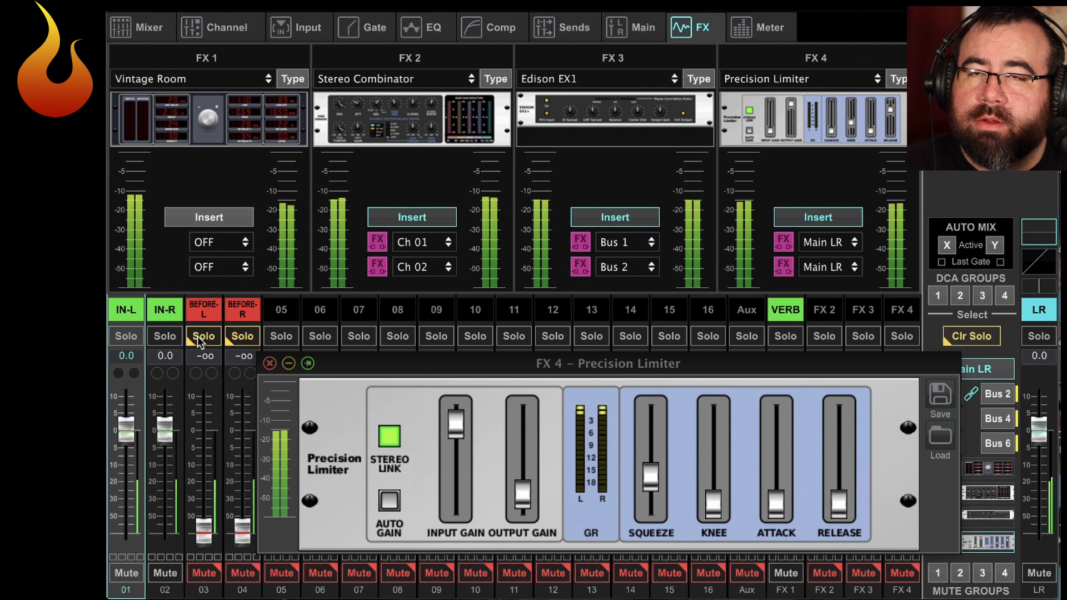
pyautogui.click(198, 335)
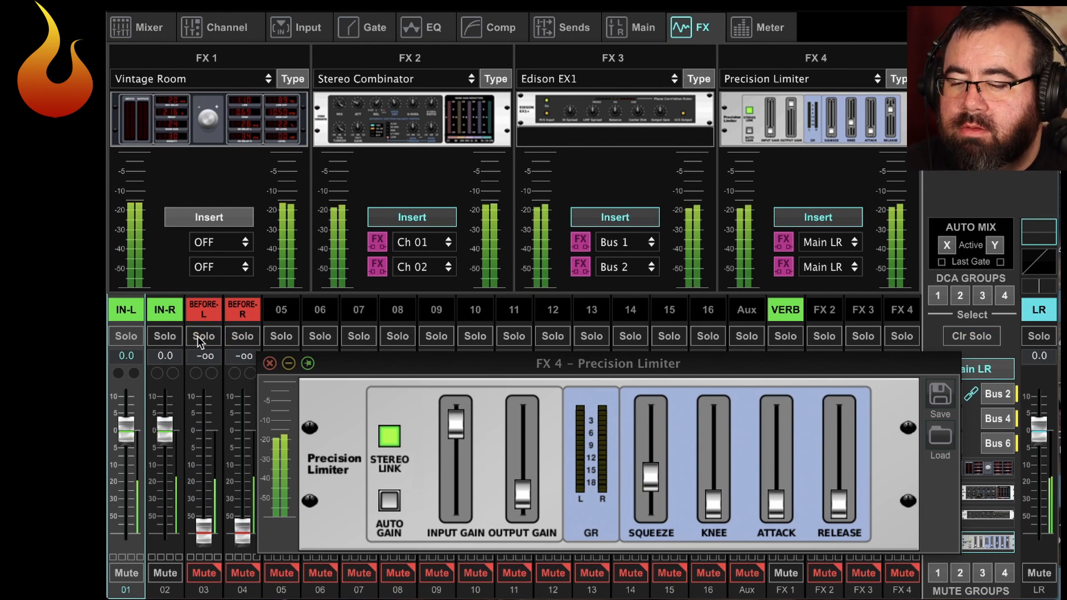
pyautogui.click(198, 335)
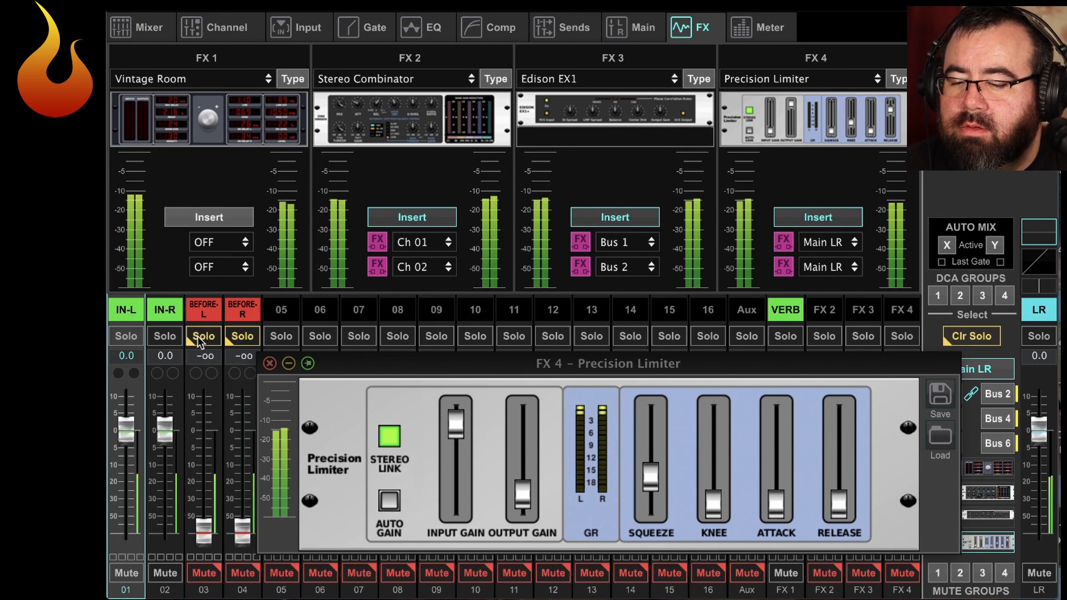
pyautogui.click(198, 336)
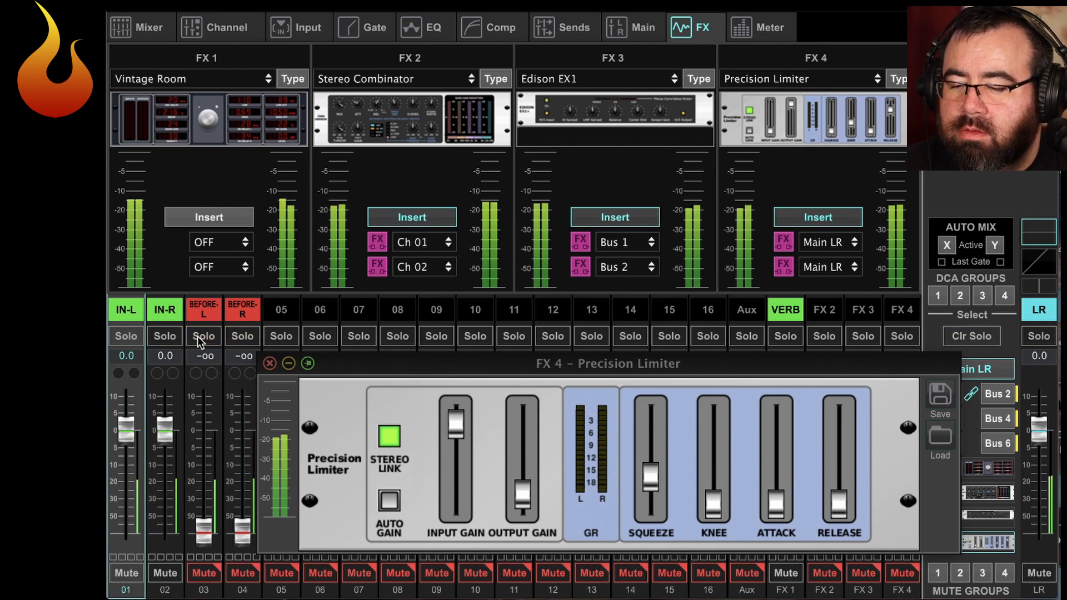
pyautogui.click(198, 336)
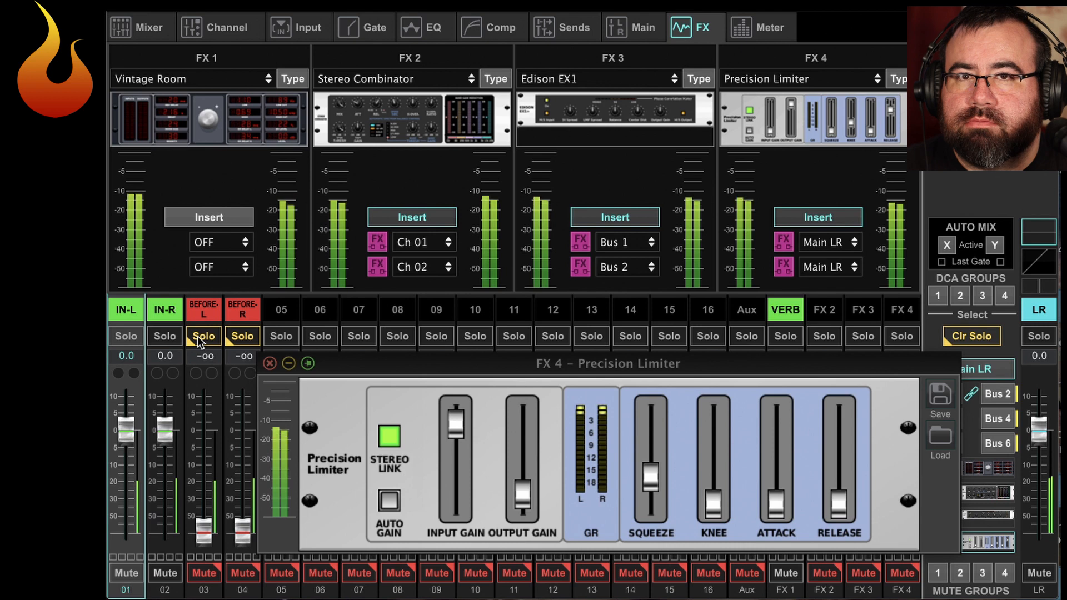
pyautogui.click(198, 336)
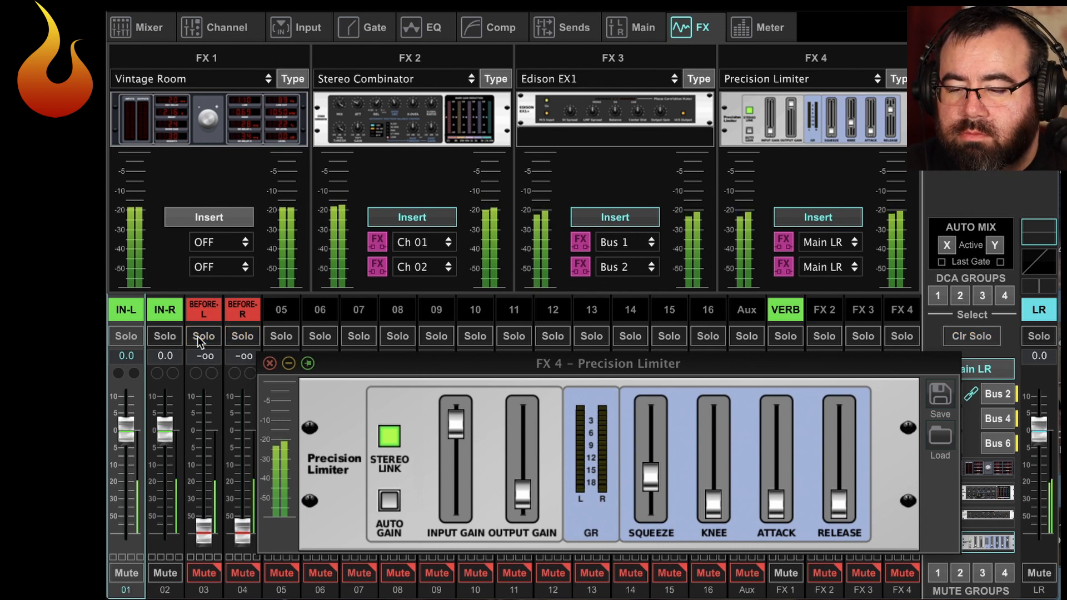
pyautogui.click(281, 337)
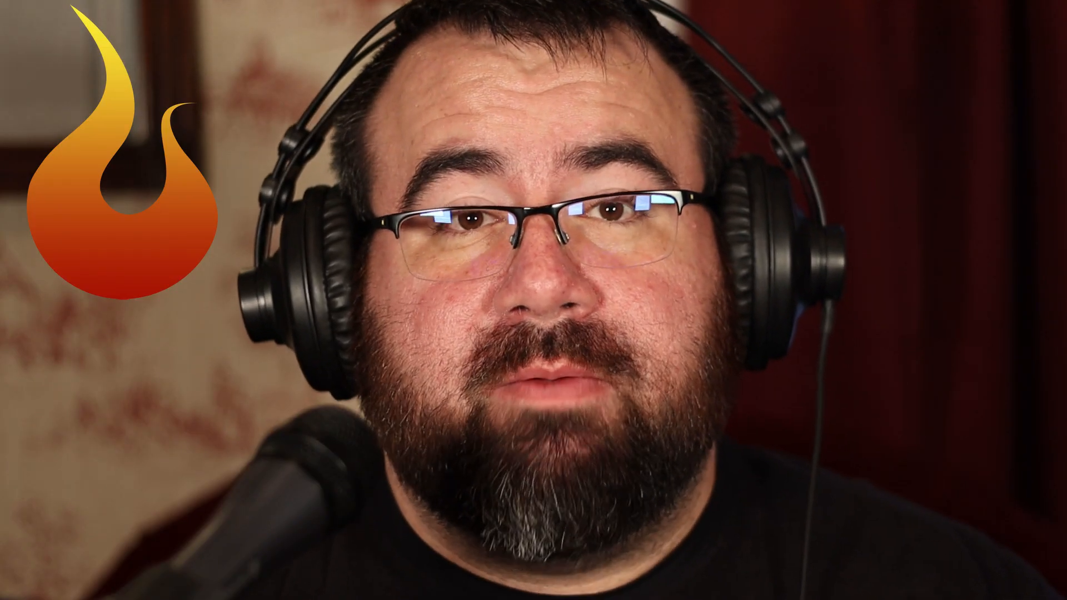